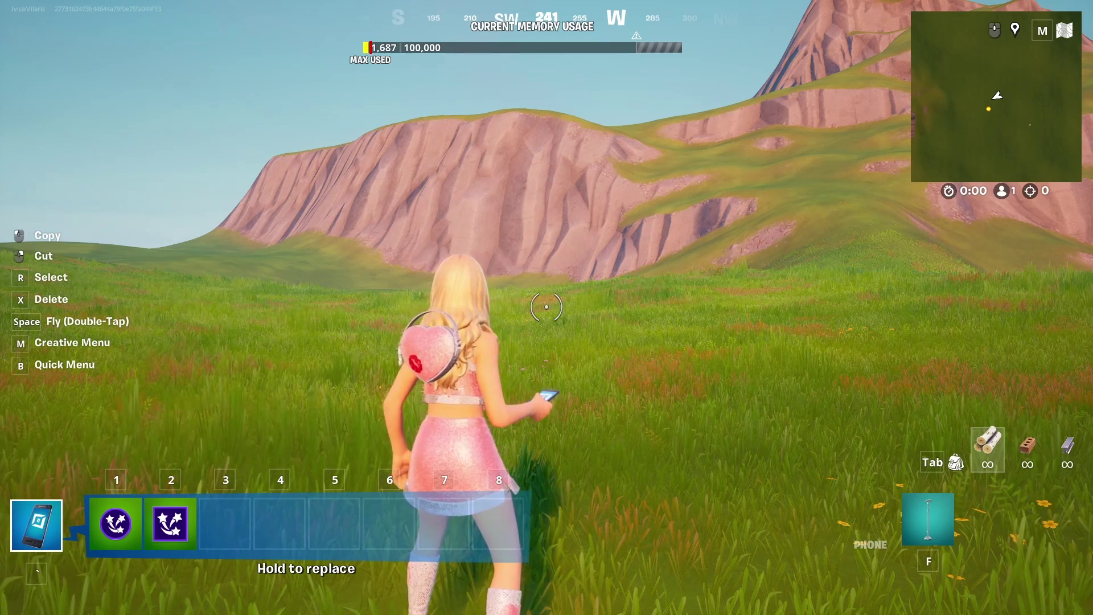
- Browse the devices catalogue in the creative menu, then return to the island
{"action": "key", "text": "Escape"}
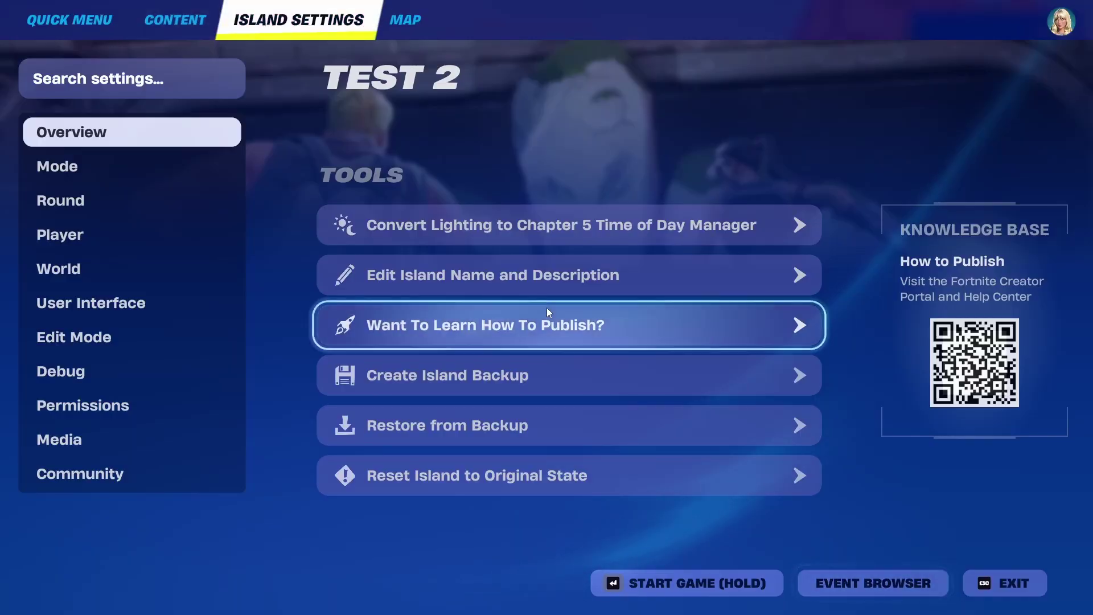
{"action": "left_click", "coordinate": [171, 18]}
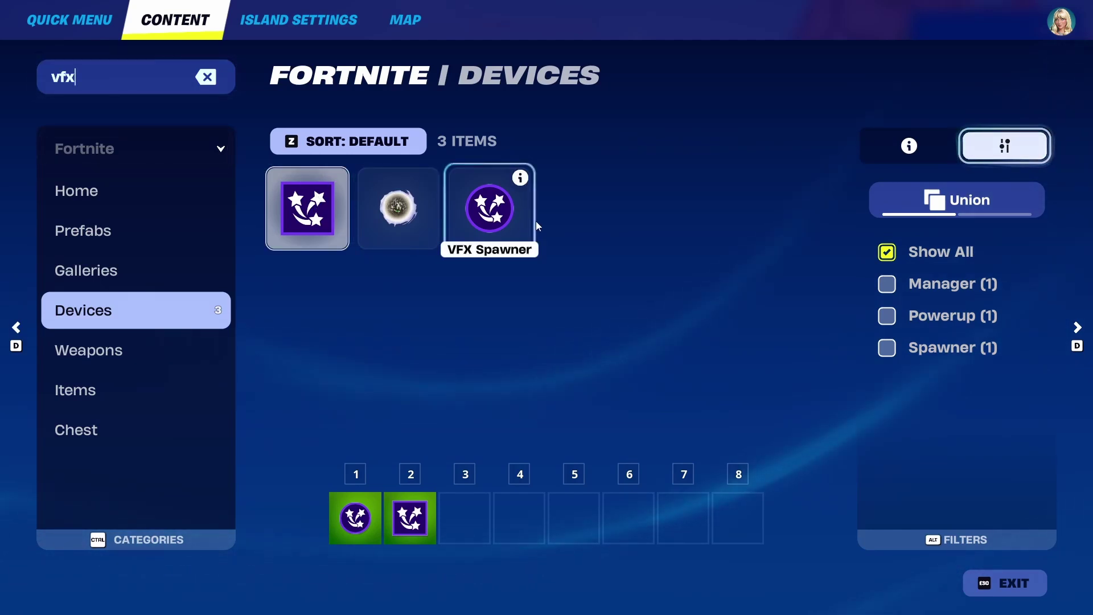
{"action": "left_click", "coordinate": [1031, 592]}
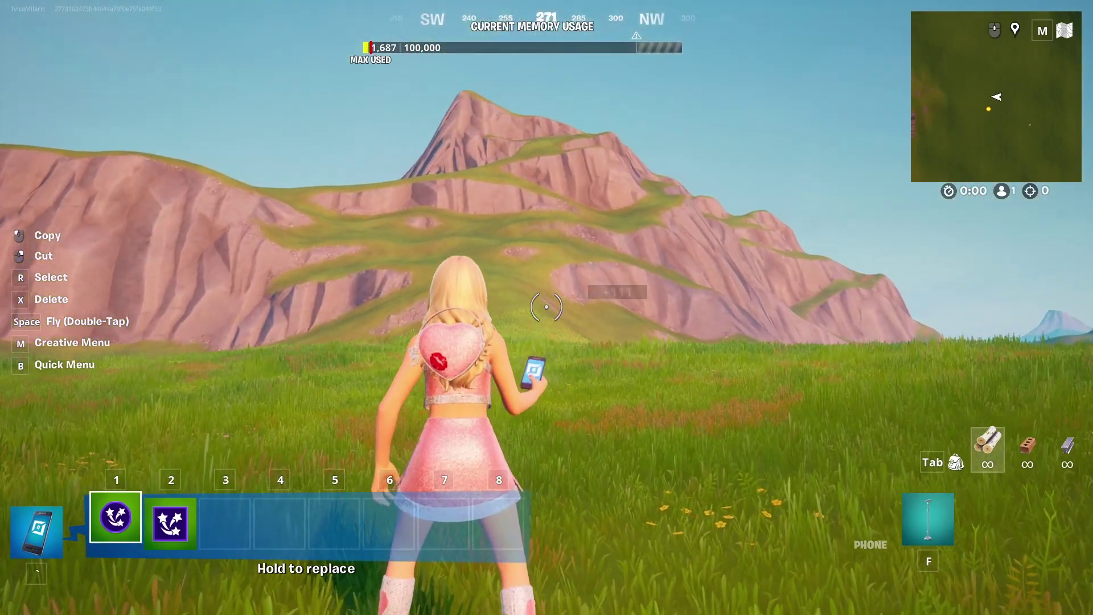
- Place the VFX Spawner on the grass in front of the mountain
{"action": "left_click", "coordinate": [546, 307]}
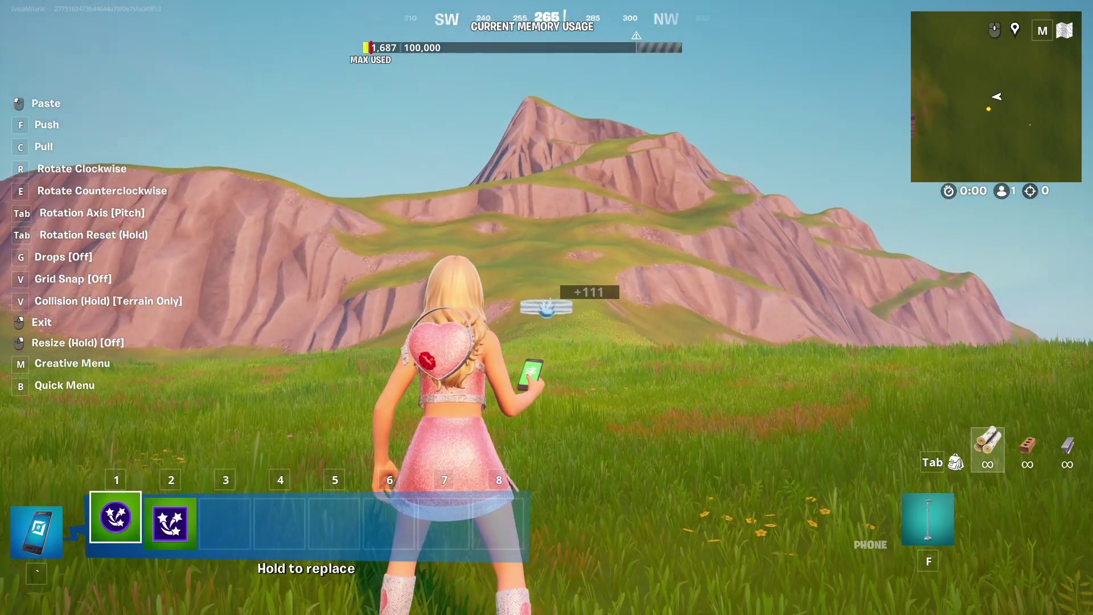
{"action": "key", "text": "c"}
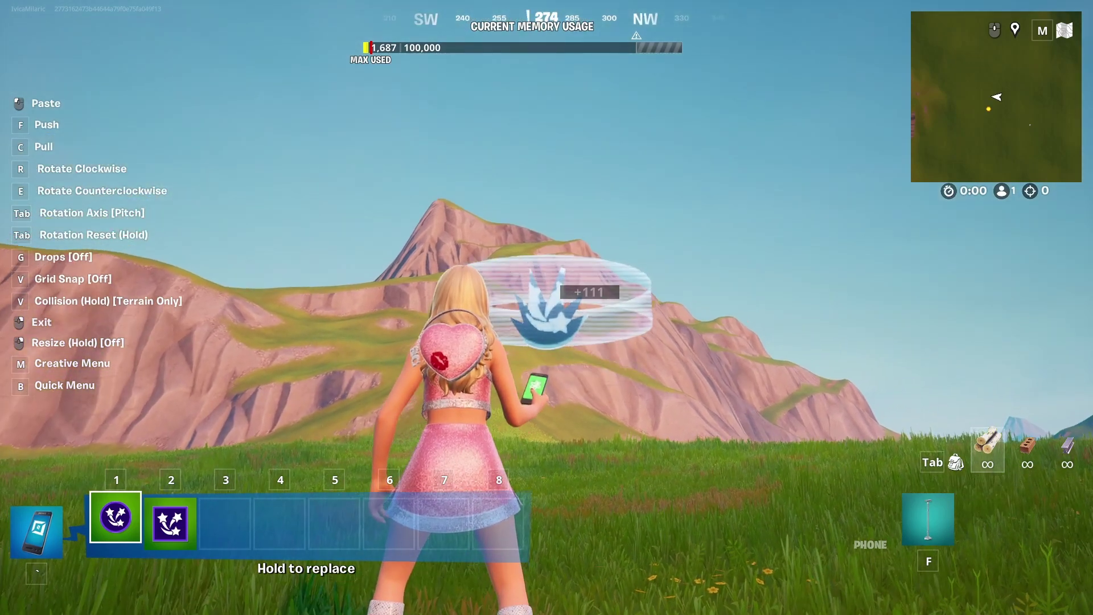
{"action": "left_click", "coordinate": [546, 308]}
{"action": "right_click", "coordinate": [546, 307]}
{"action": "key", "text": "w"}
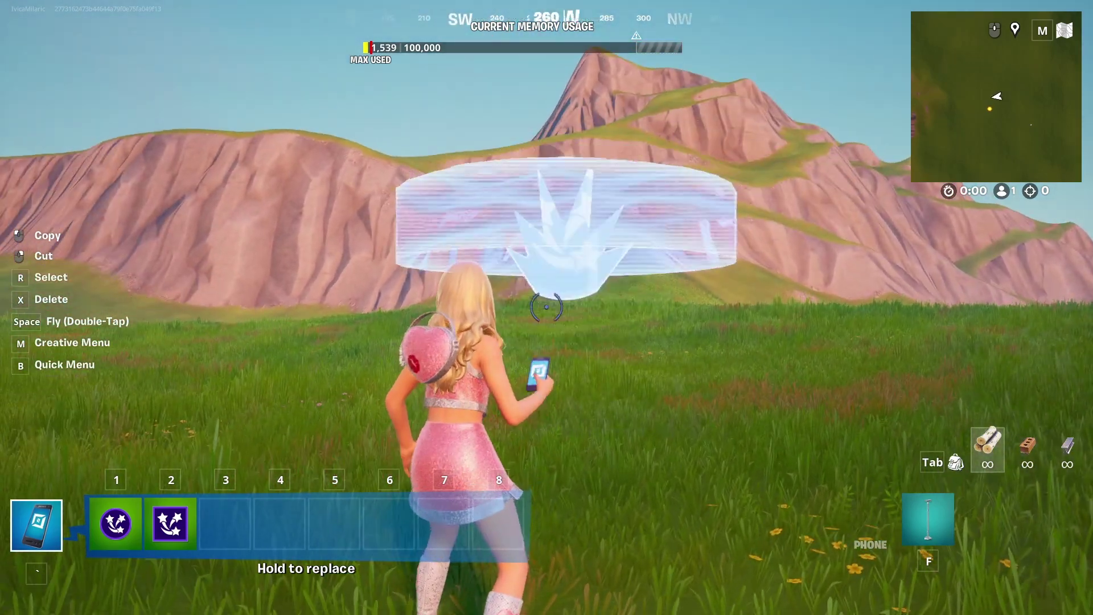
- Pick up the placed spawner, cancel the move, and bring the phone tool back out
{"action": "left_click", "coordinate": [547, 308]}
{"action": "key", "text": "c"}
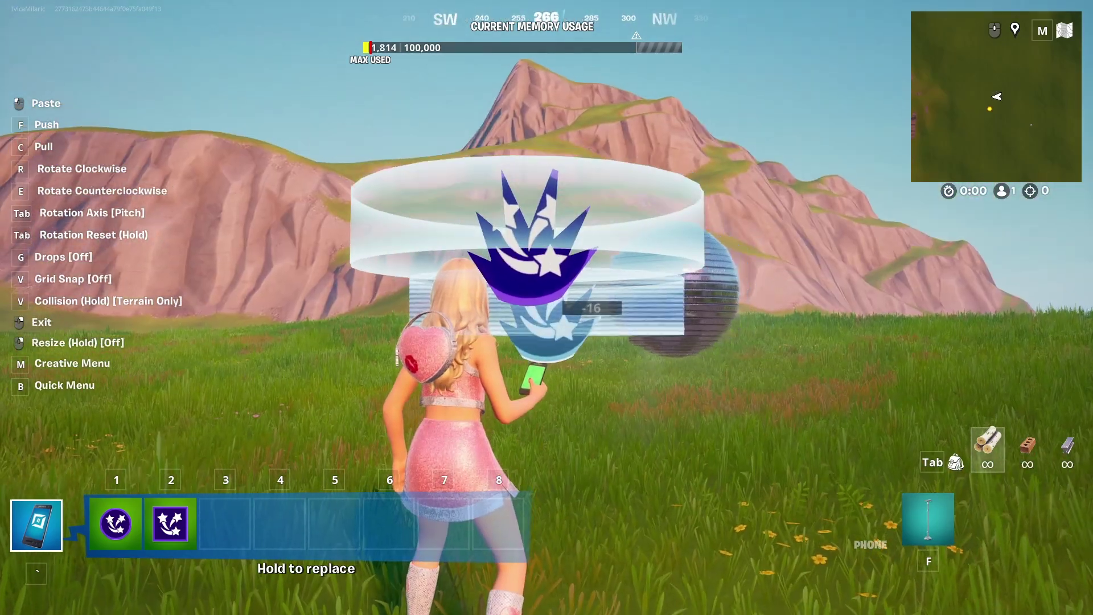
{"action": "key", "text": "s"}
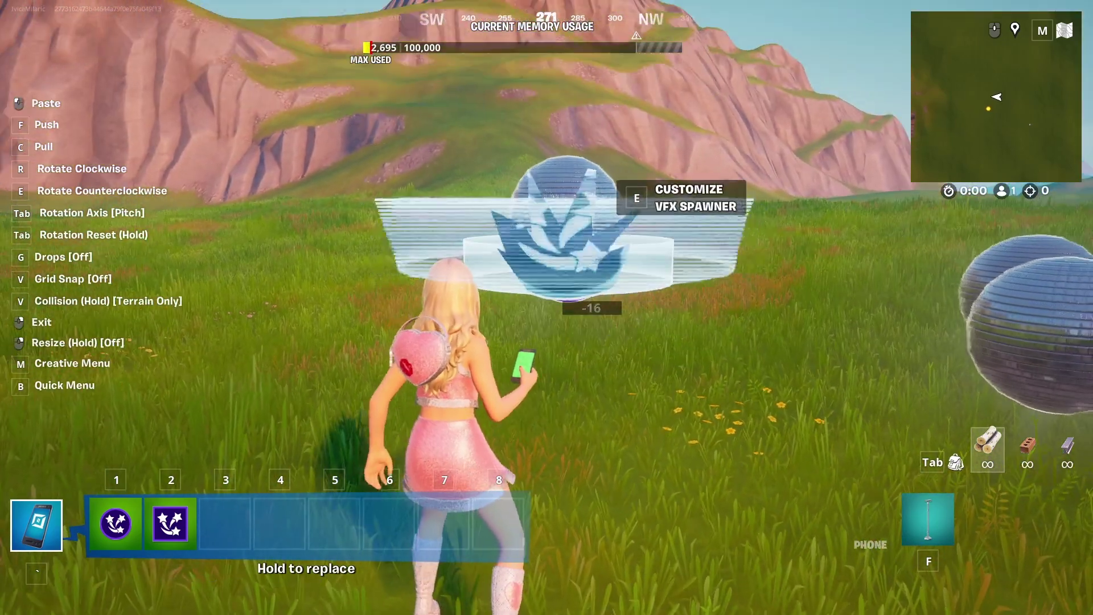
{"action": "key", "text": "f"}
{"action": "key", "text": "grave"}
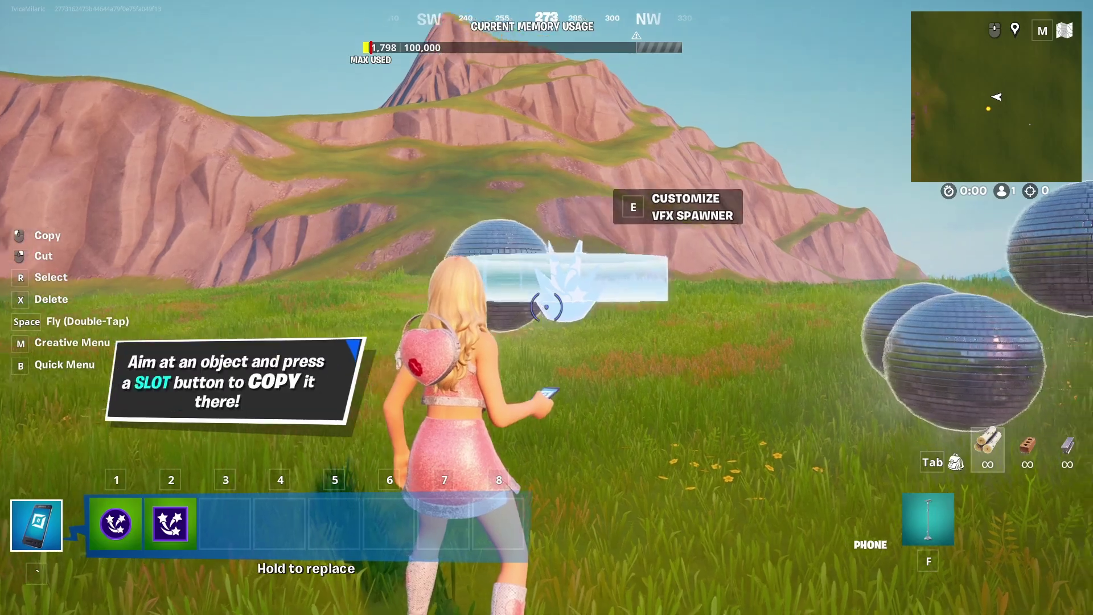
- Set the VFX Spawner's Visual Effect to Snow in All Options
{"action": "key", "text": "e"}
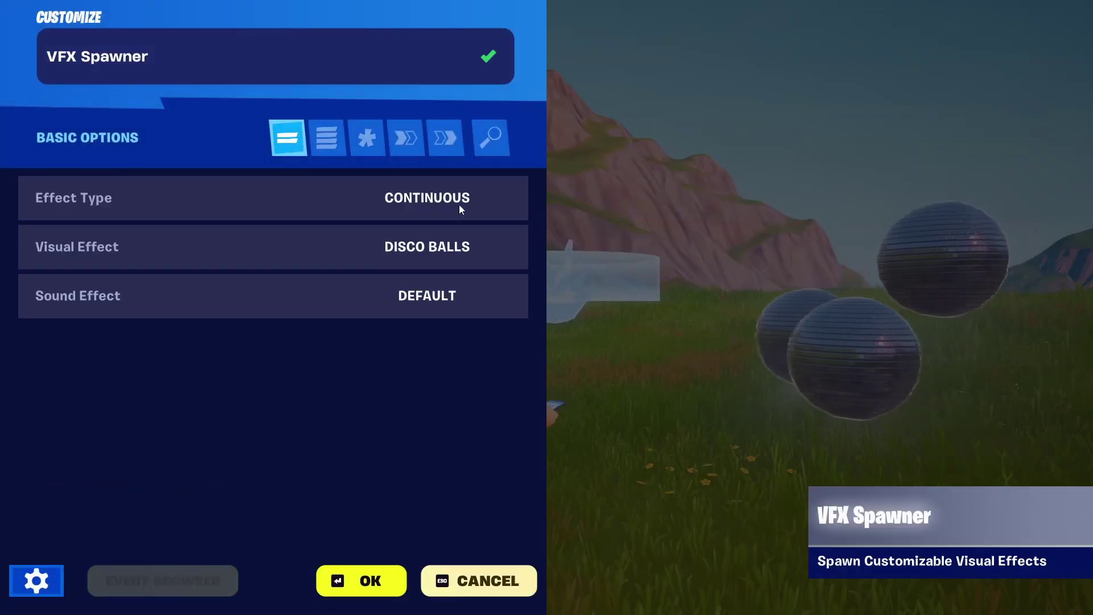
{"action": "left_click", "coordinate": [336, 138]}
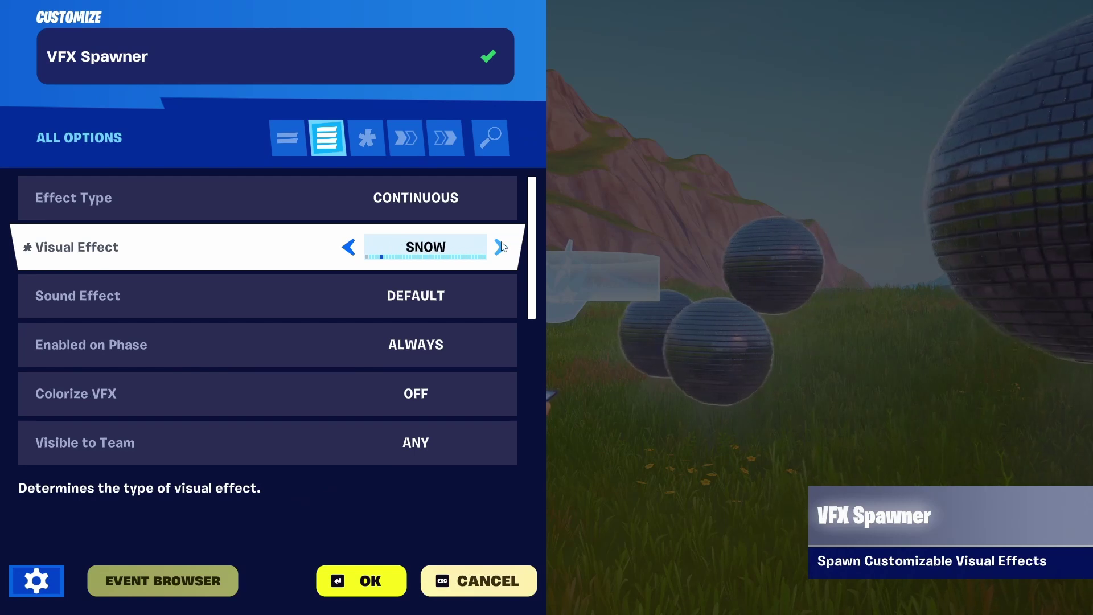
{"action": "key", "text": "Return"}
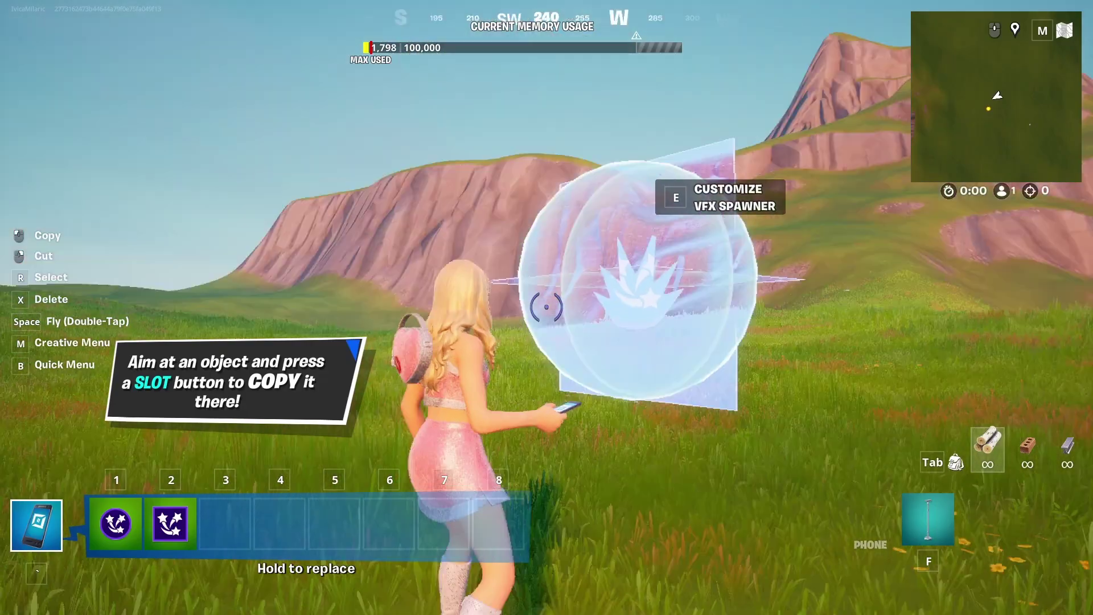
- Walk across the field to watch the snowfall, then take out the VFX Creator from slot 2
{"action": "key", "text": "s"}
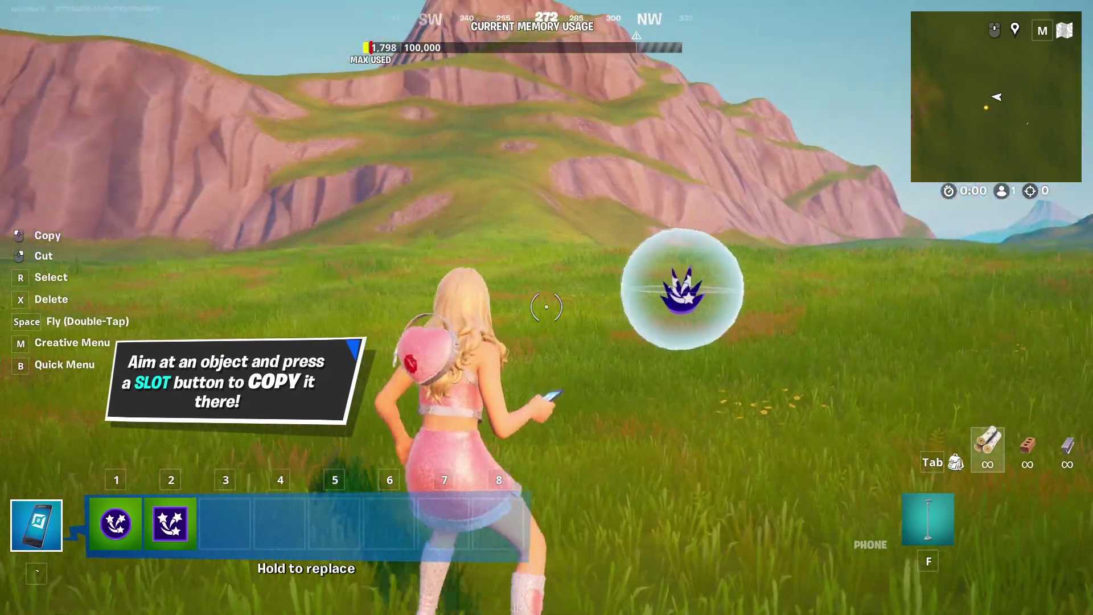
{"action": "key", "text": "w"}
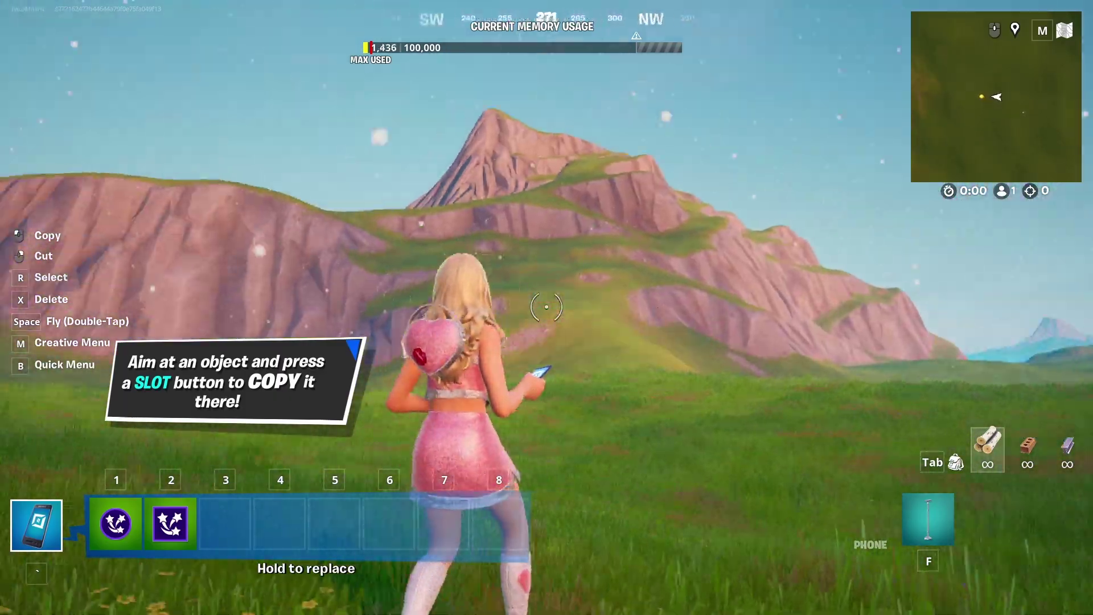
{"action": "key", "text": "w"}
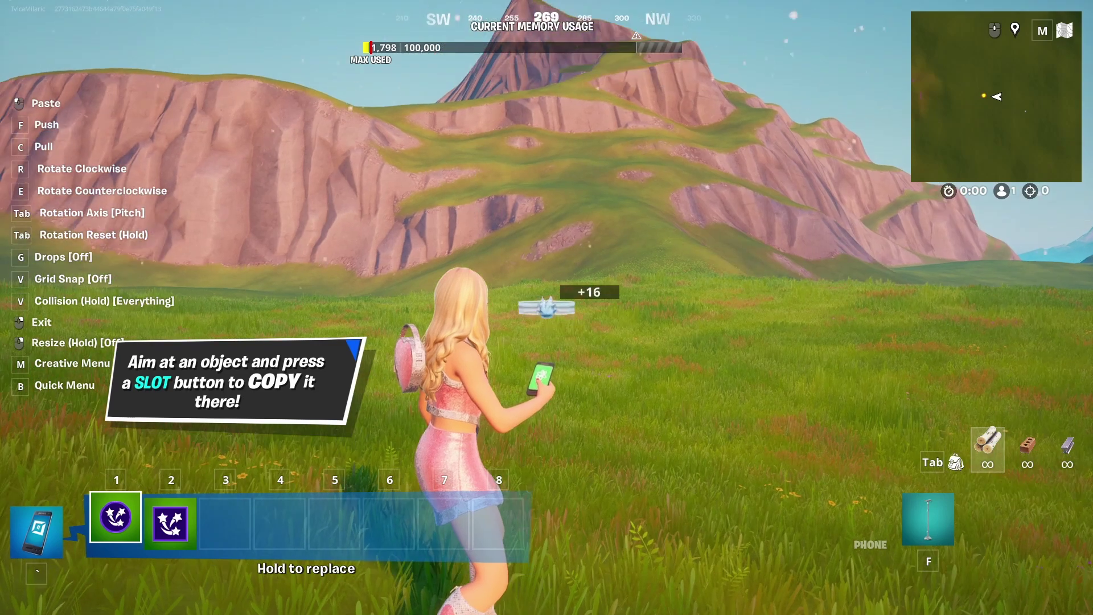
{"action": "key", "text": "2"}
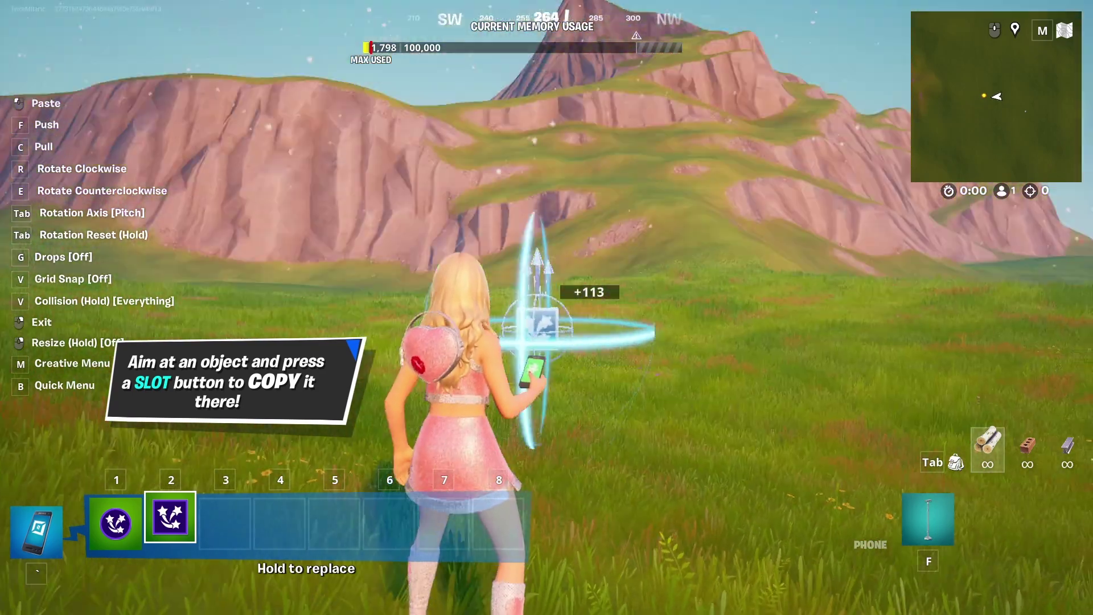
- Place a VFX Creator in the field and show all of its options
{"action": "left_click", "coordinate": [547, 310]}
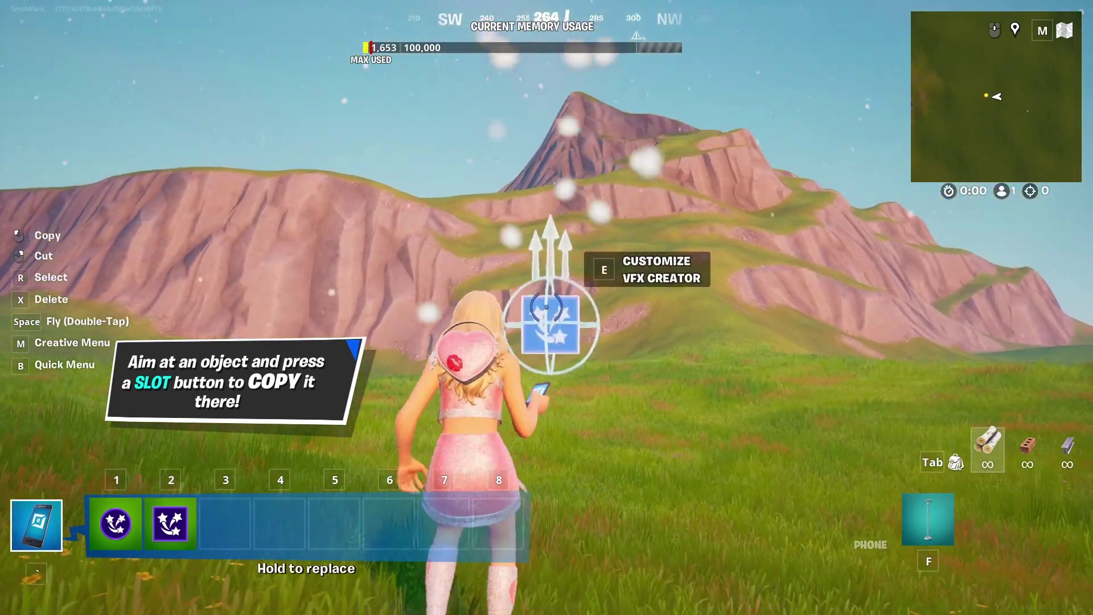
{"action": "key", "text": "e"}
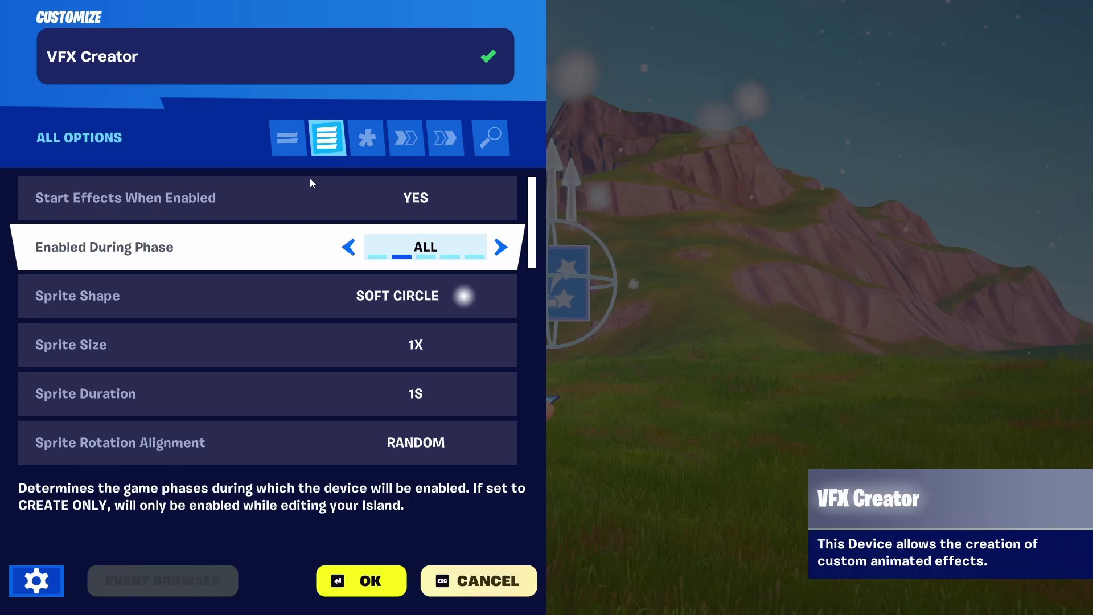
{"action": "left_click", "coordinate": [286, 138]}
{"action": "left_click", "coordinate": [318, 137]}
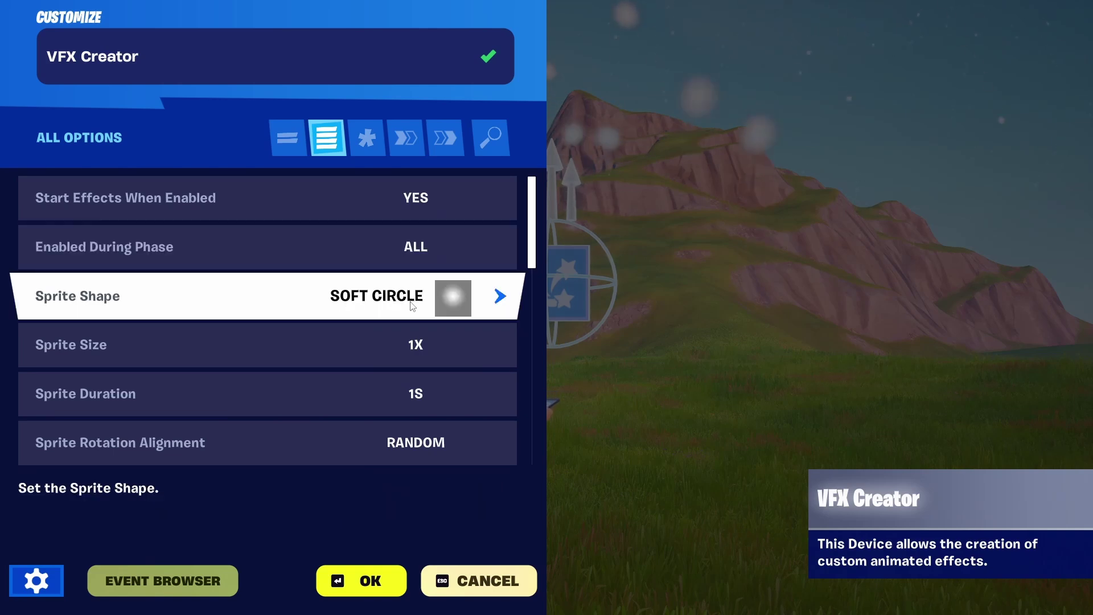
- Set Sprite Shape to Snowflake, Sprite Size 1.4x and Sprite Duration 2.4s, then apply
{"action": "left_click", "coordinate": [500, 296]}
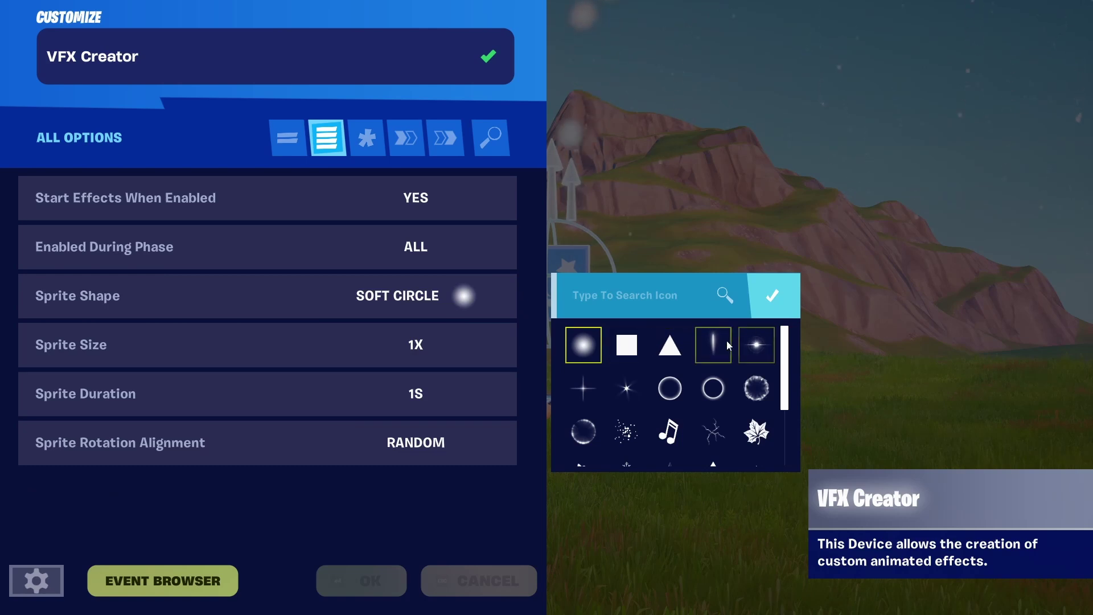
{"action": "scroll", "coordinate": [713, 358], "scroll_direction": "down", "scroll_amount": 5}
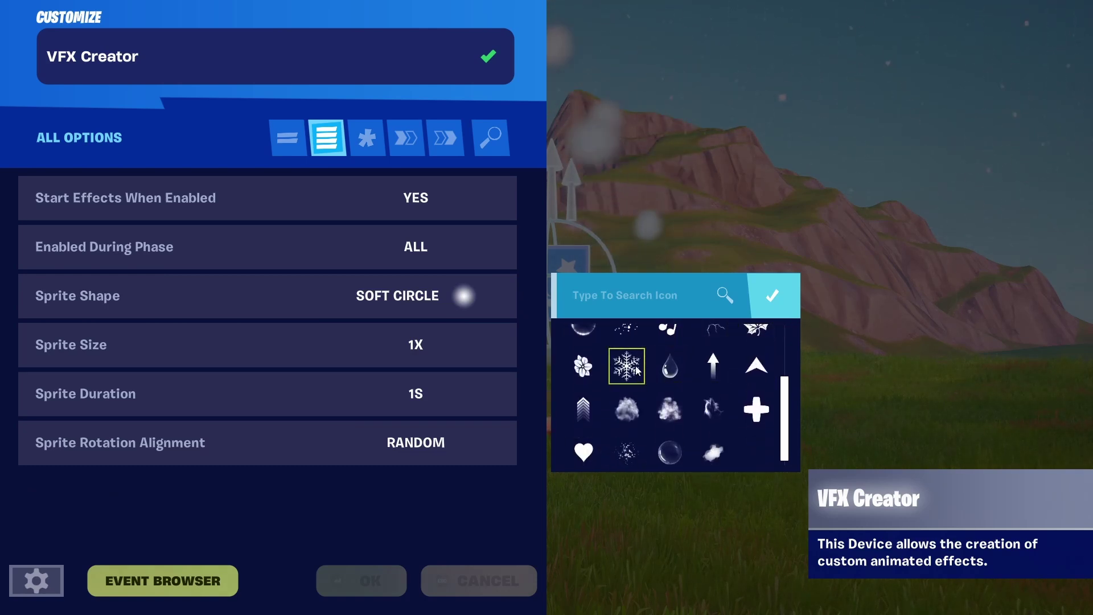
{"action": "left_click", "coordinate": [636, 369]}
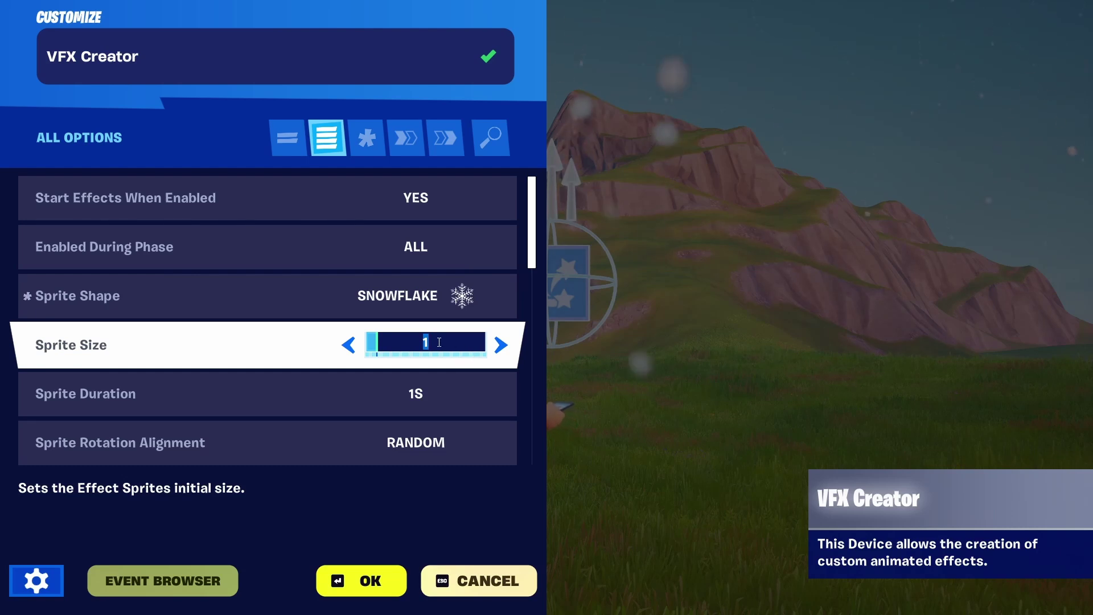
{"action": "left_click", "coordinate": [501, 346]}
{"action": "left_click", "coordinate": [501, 345]}
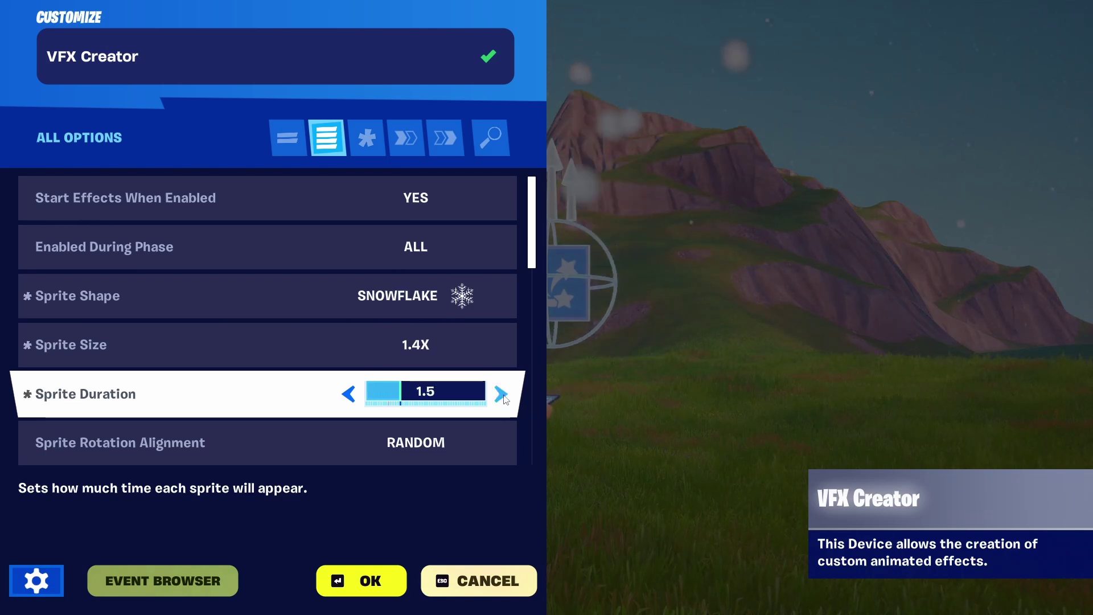
{"action": "left_click", "coordinate": [501, 394]}
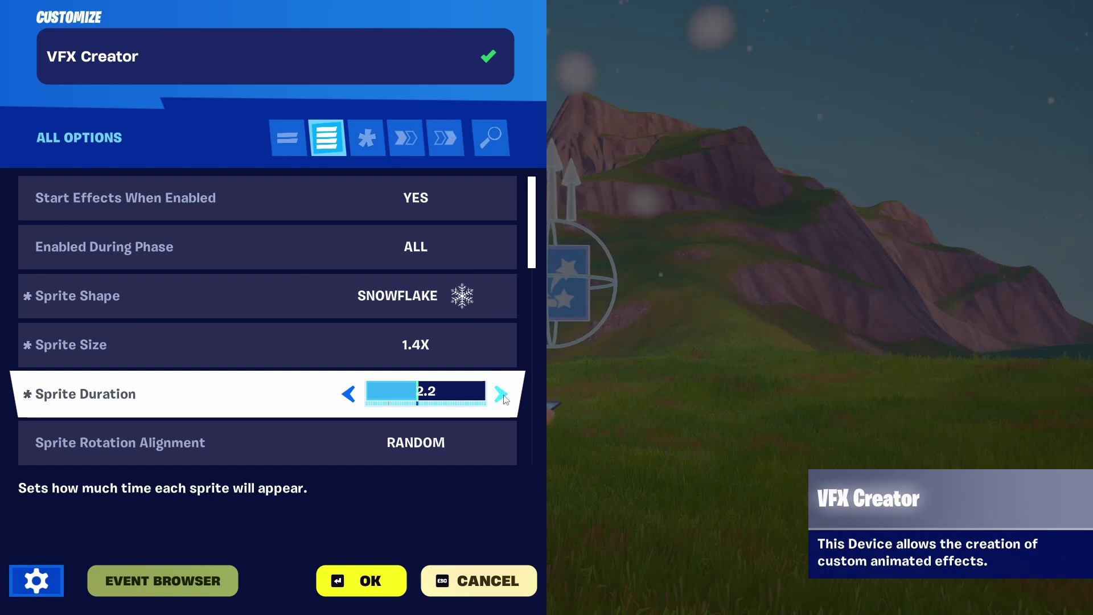
{"action": "left_click", "coordinate": [369, 595]}
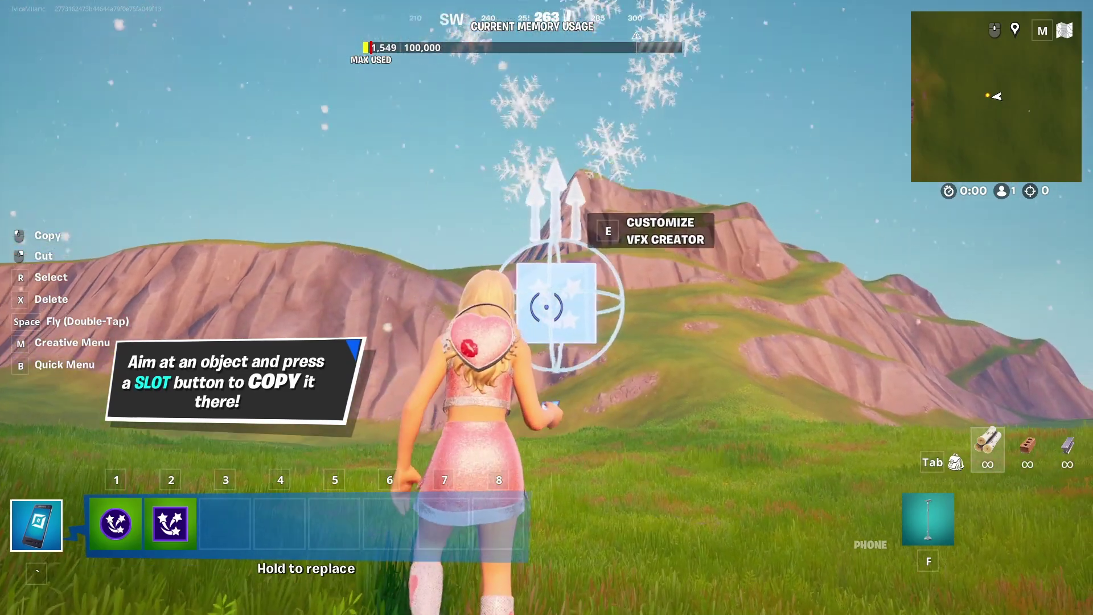
- Lower the VFX Creator's sprite size to 0.6x and apply it
{"action": "key", "text": "e"}
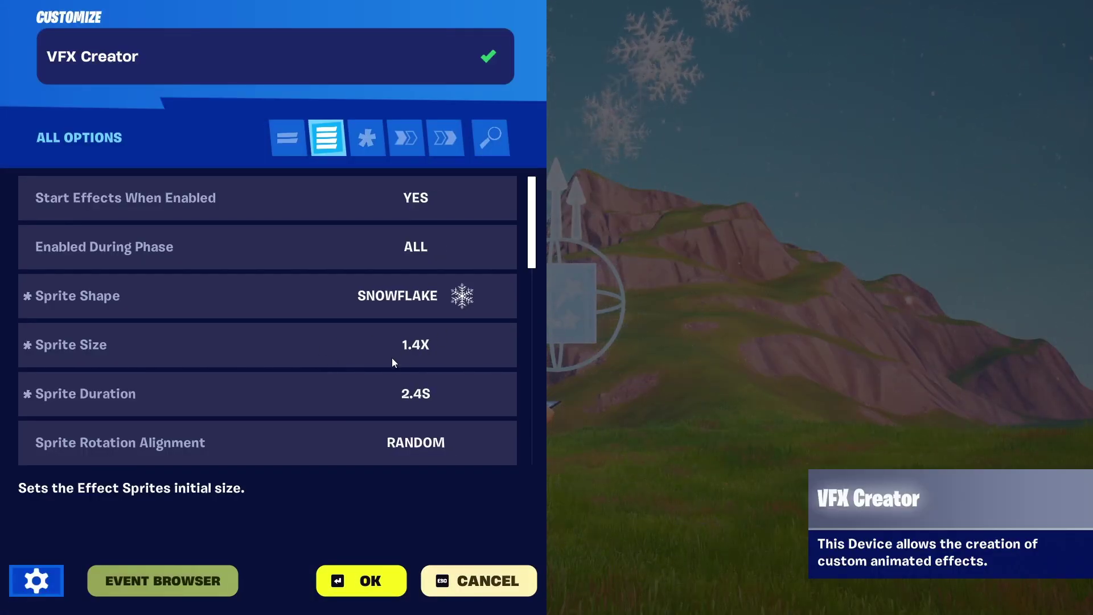
{"action": "left_click", "coordinate": [442, 343]}
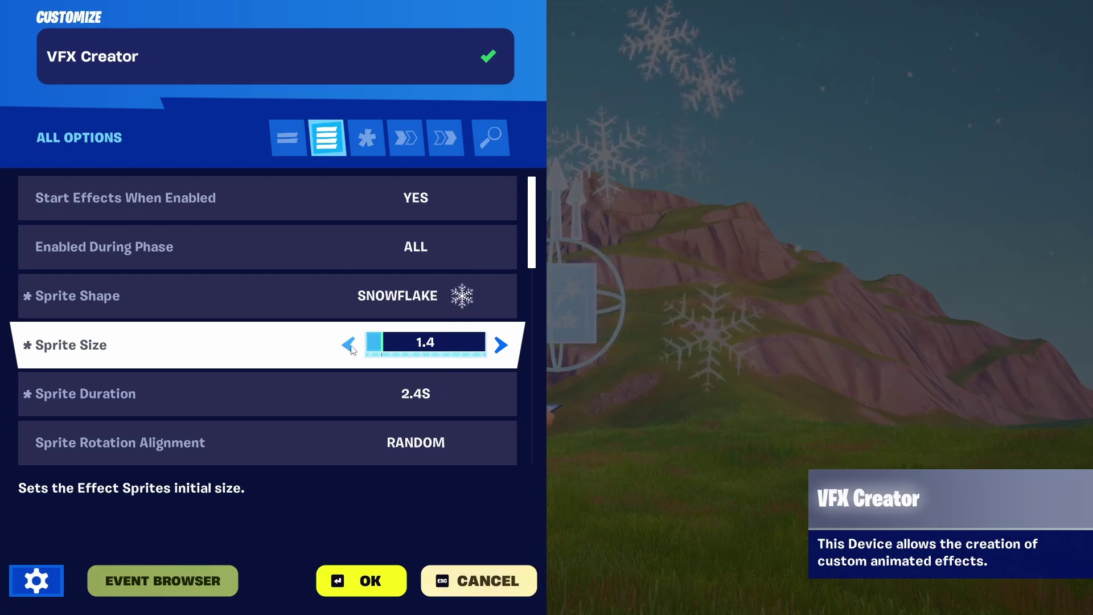
{"action": "left_click", "coordinate": [349, 345]}
{"action": "left_click", "coordinate": [349, 345]}
{"action": "left_click", "coordinate": [349, 345]}
{"action": "left_click", "coordinate": [349, 345]}
{"action": "left_click", "coordinate": [349, 345]}
{"action": "left_click", "coordinate": [349, 345]}
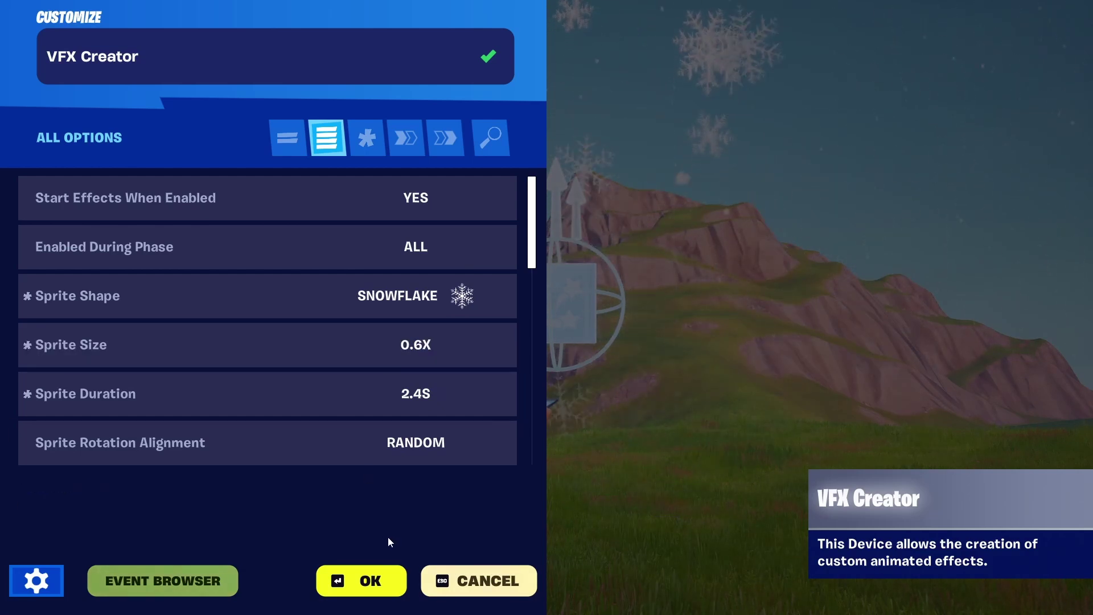
{"action": "left_click", "coordinate": [370, 582]}
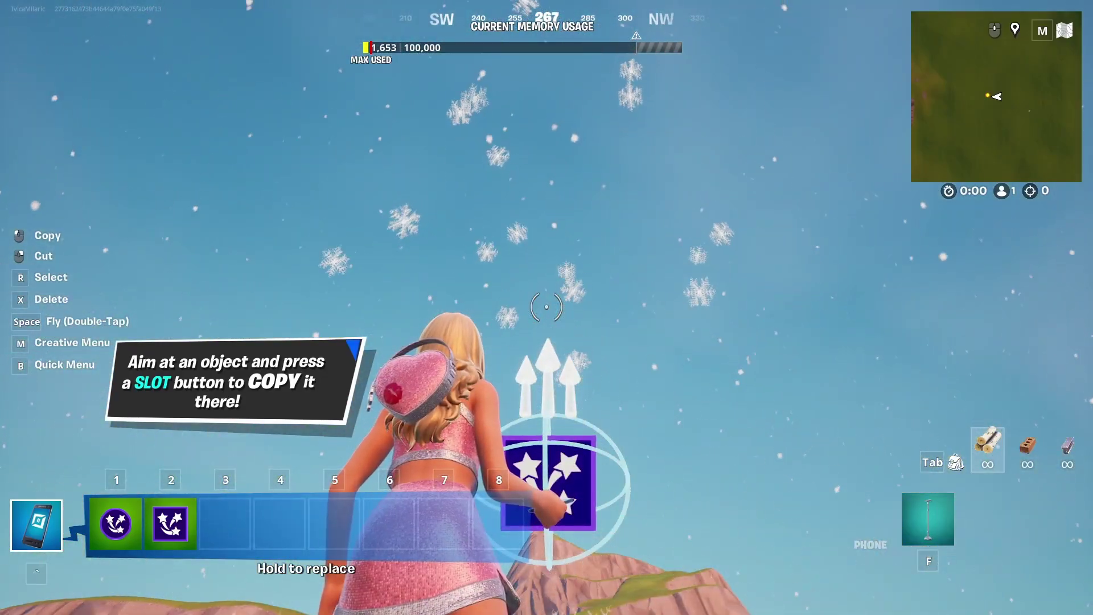
- Reduce the sprite size further to 0.3x and pick up a copy of the device
{"action": "key", "text": "e"}
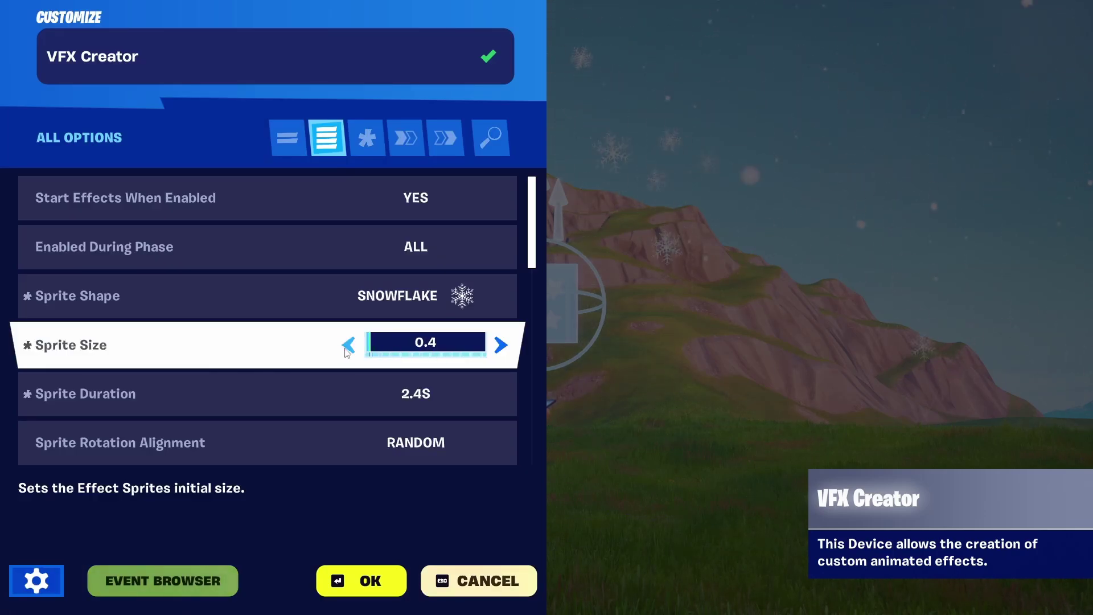
{"action": "left_click", "coordinate": [367, 576]}
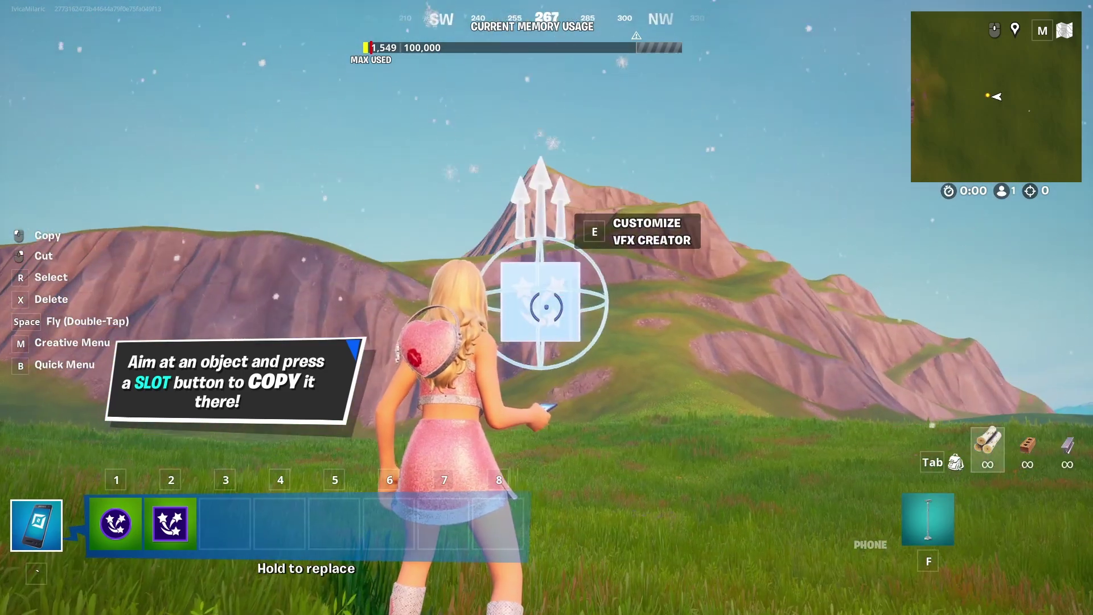
{"action": "left_click", "coordinate": [546, 307]}
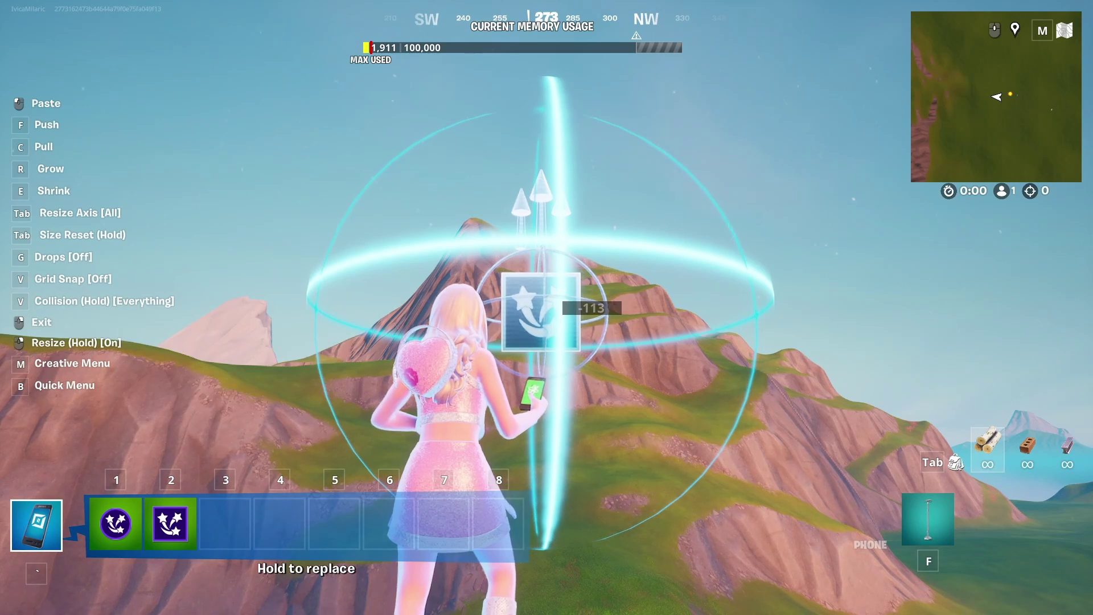
- Rotate the held VFX Creator until its arrows point down, then place it above the grass
{"action": "right_click", "coordinate": [547, 307]}
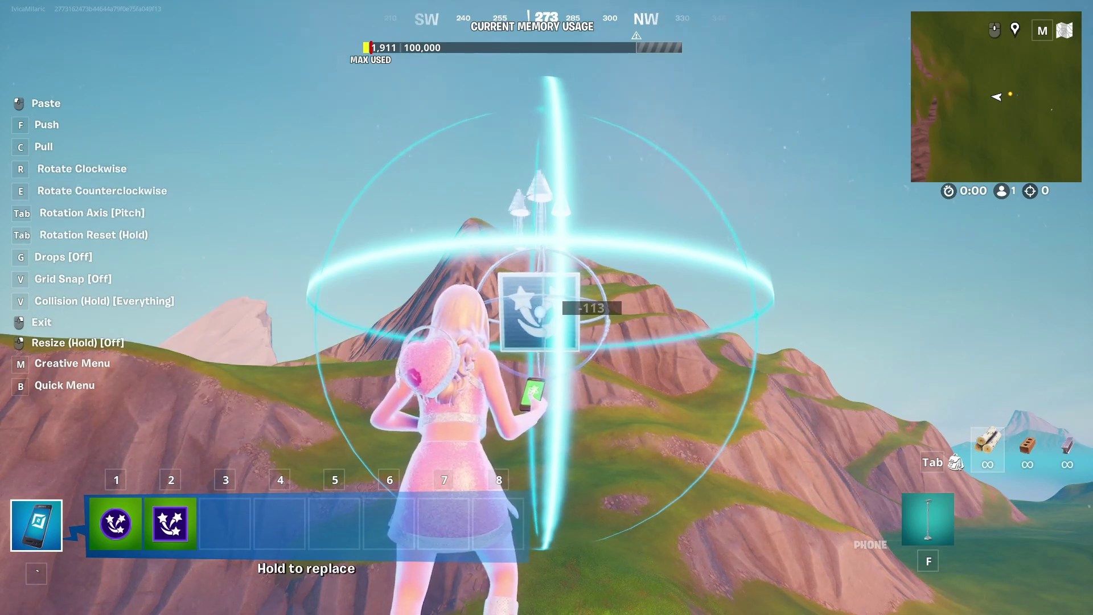
{"action": "key", "text": "e"}
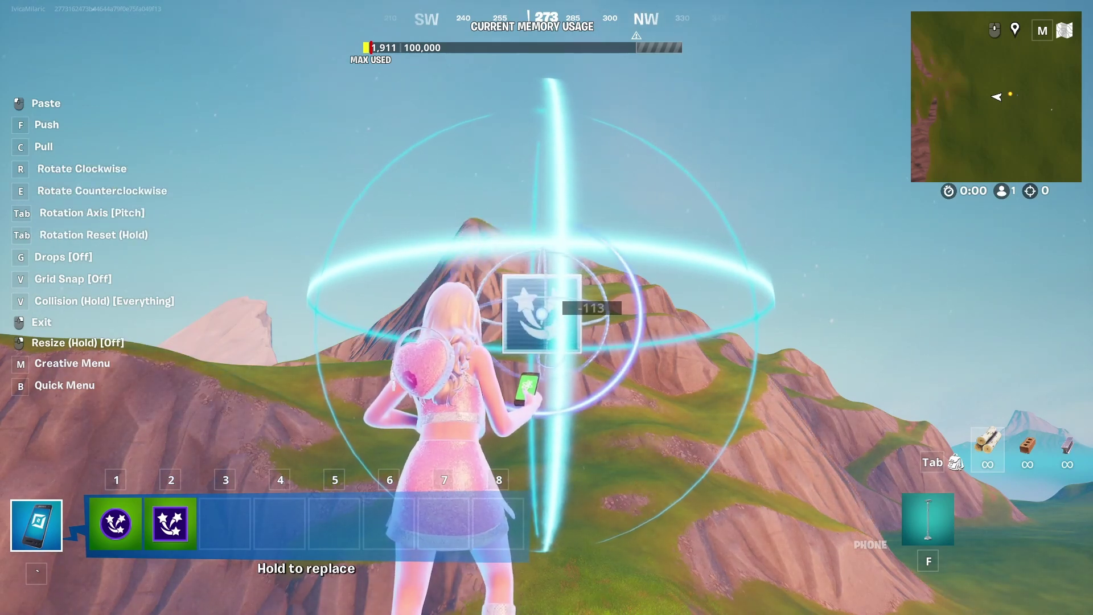
{"action": "key", "text": "e"}
{"action": "key", "text": "e"}
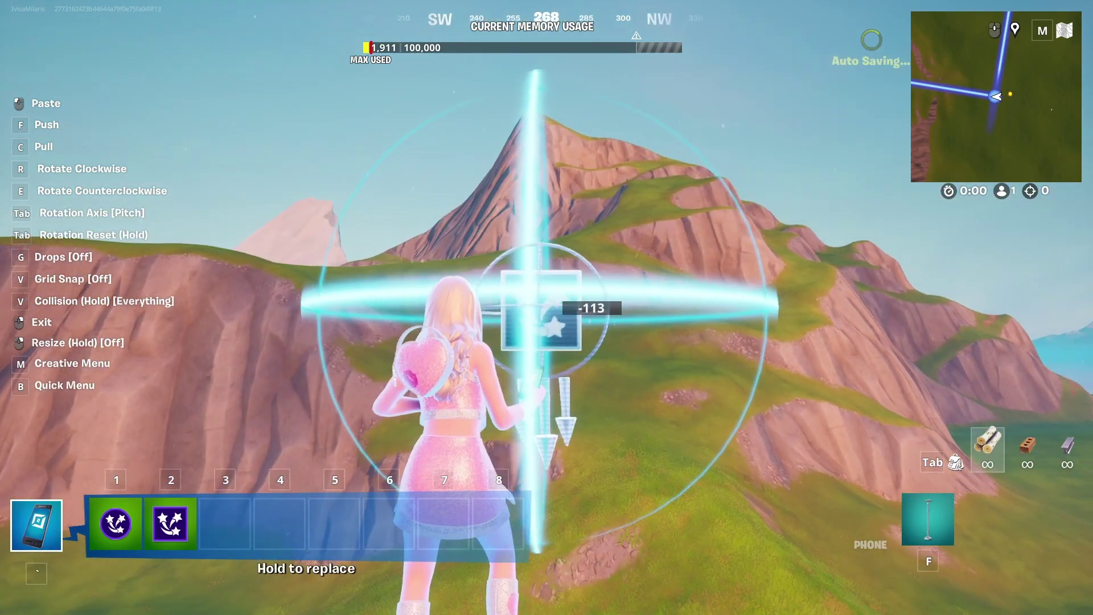
{"action": "left_click", "coordinate": [547, 307]}
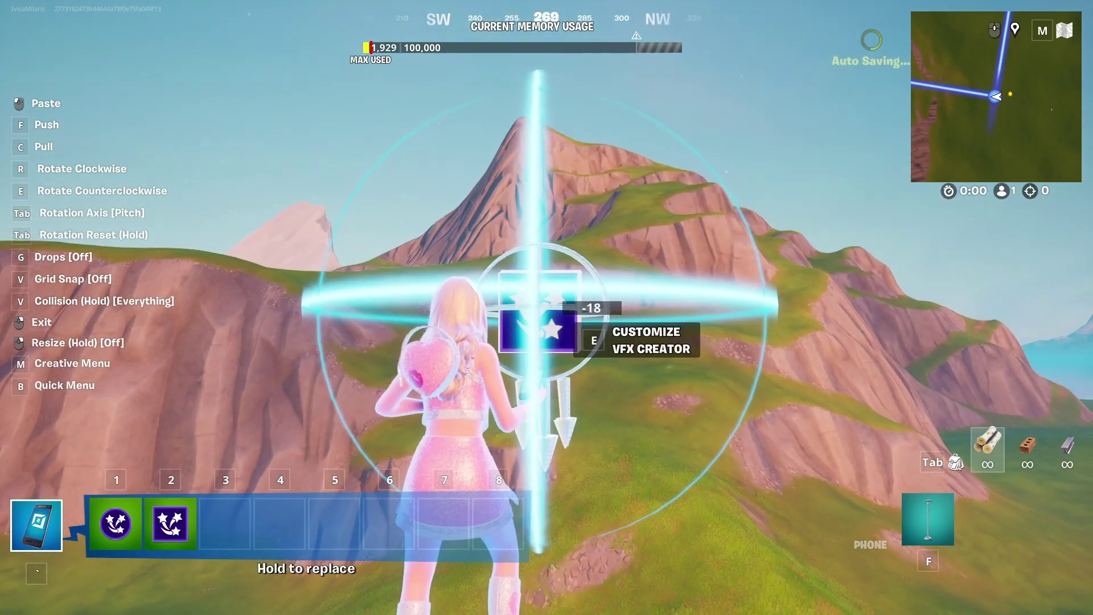
{"action": "right_click", "coordinate": [547, 307]}
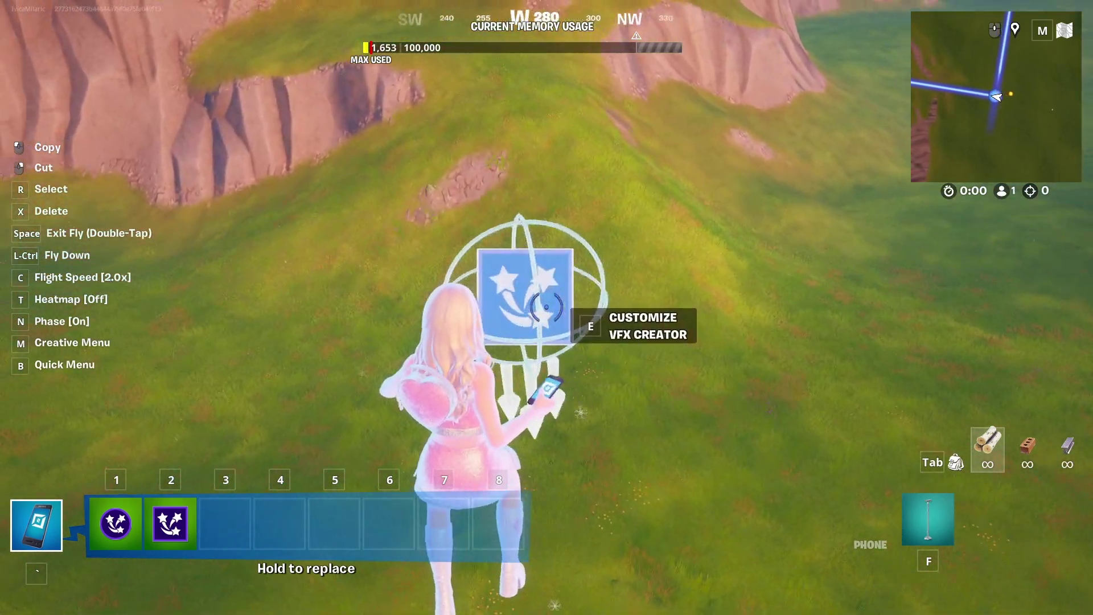
- Give the VFX Creator a light grey #E0E0E0 secondary colour
{"action": "key", "text": "e"}
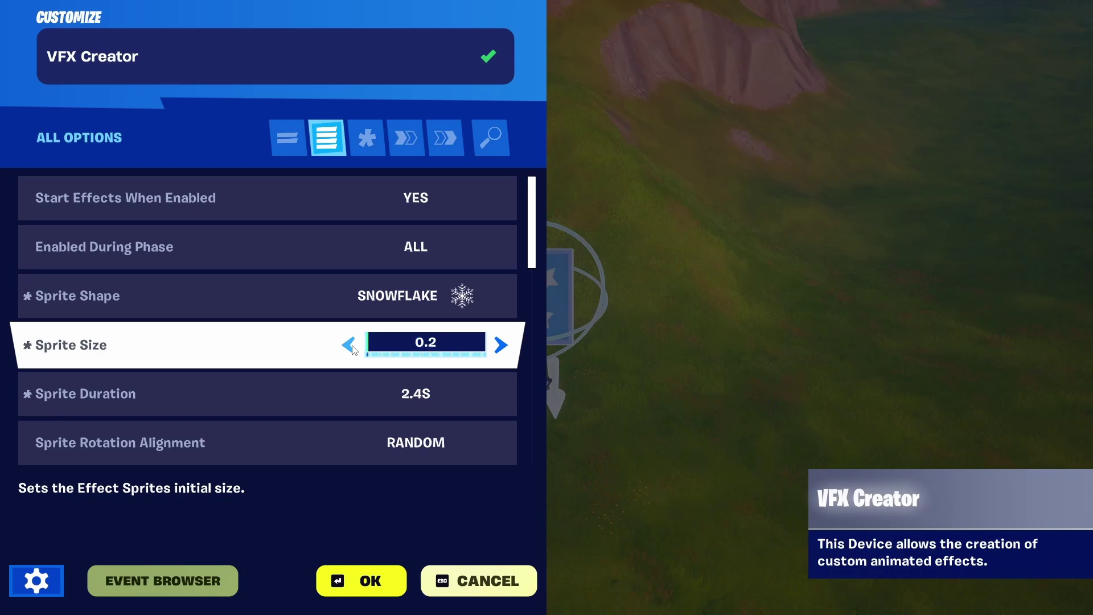
{"action": "scroll", "coordinate": [457, 393], "scroll_direction": "down", "scroll_amount": 3}
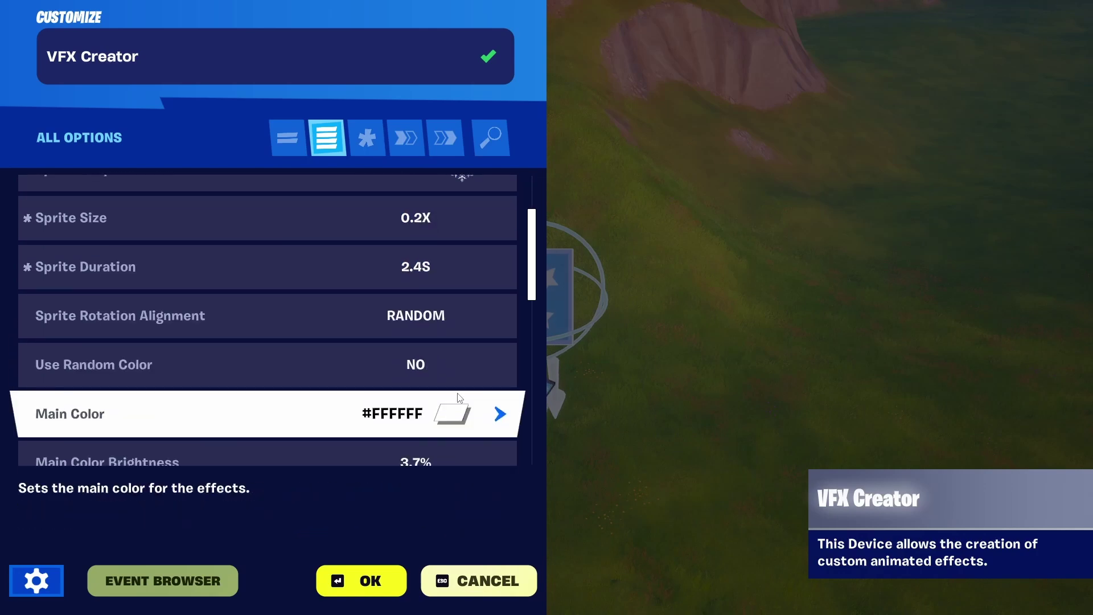
{"action": "scroll", "coordinate": [461, 398], "scroll_direction": "down", "scroll_amount": 1}
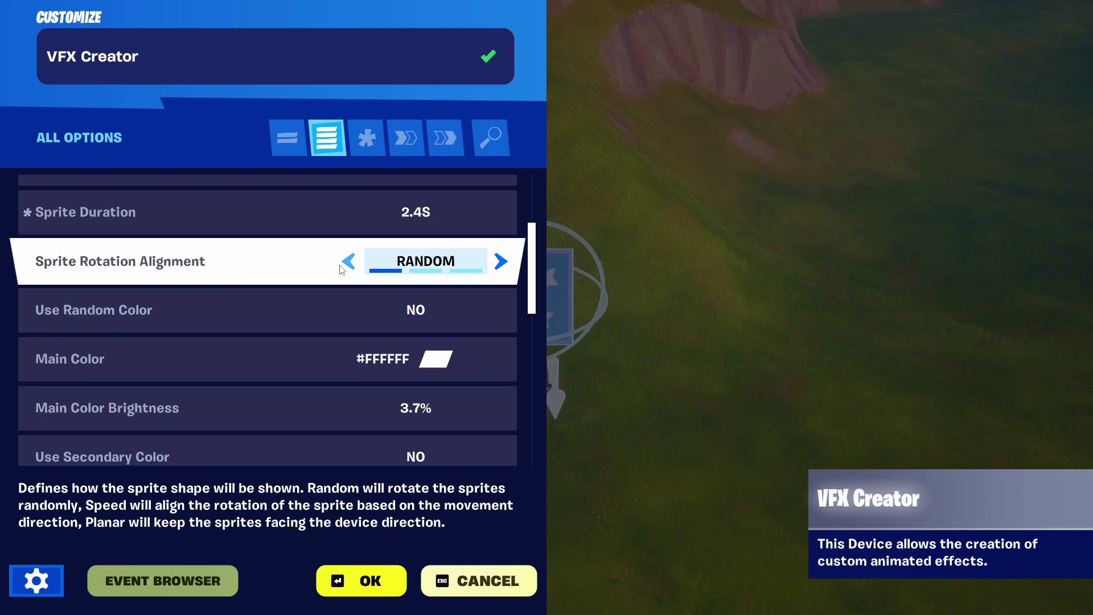
{"action": "scroll", "coordinate": [411, 406], "scroll_direction": "down", "scroll_amount": 1}
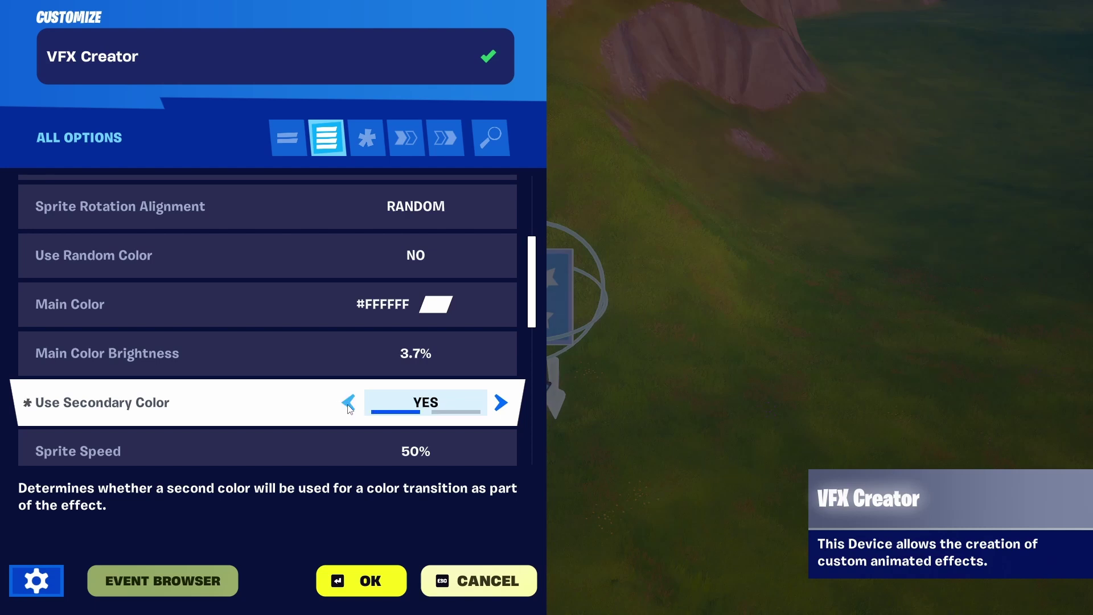
{"action": "scroll", "coordinate": [470, 405], "scroll_direction": "down", "scroll_amount": 2}
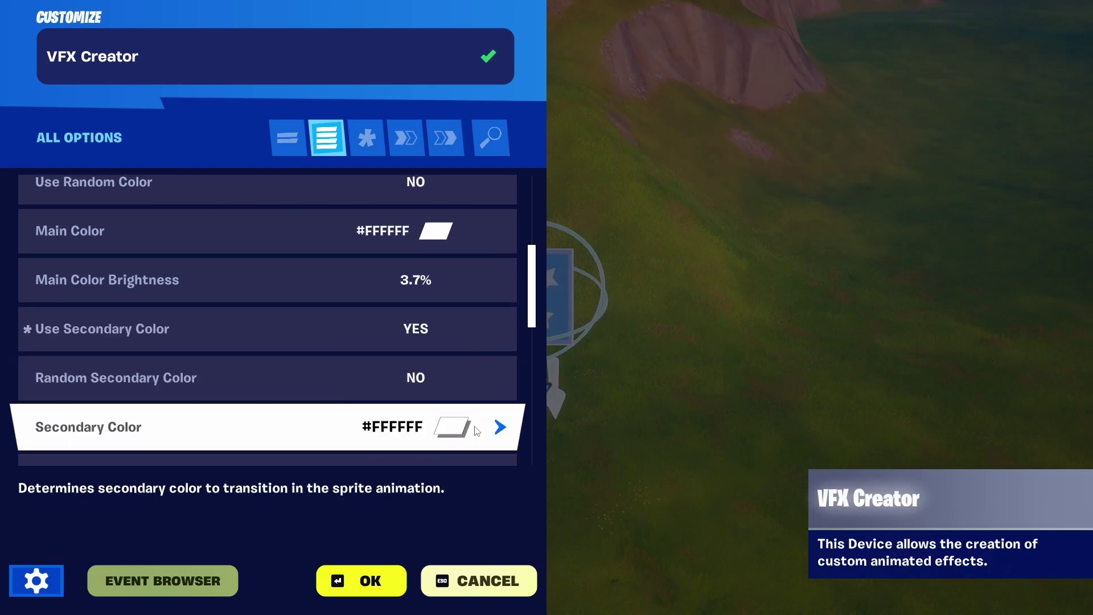
{"action": "left_click", "coordinate": [477, 429]}
{"action": "left_click", "coordinate": [642, 476]}
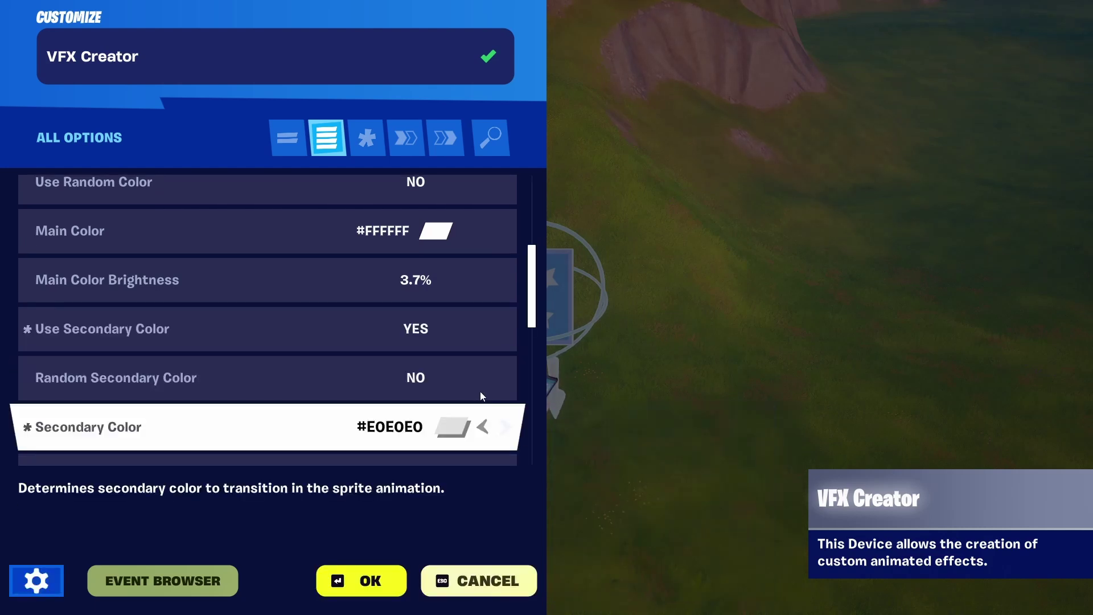
- Set secondary brightness 19.7%, sprite speed 35%, gravity 30% and randomness 65%, then apply
{"action": "scroll", "coordinate": [504, 367], "scroll_direction": "down", "scroll_amount": 2}
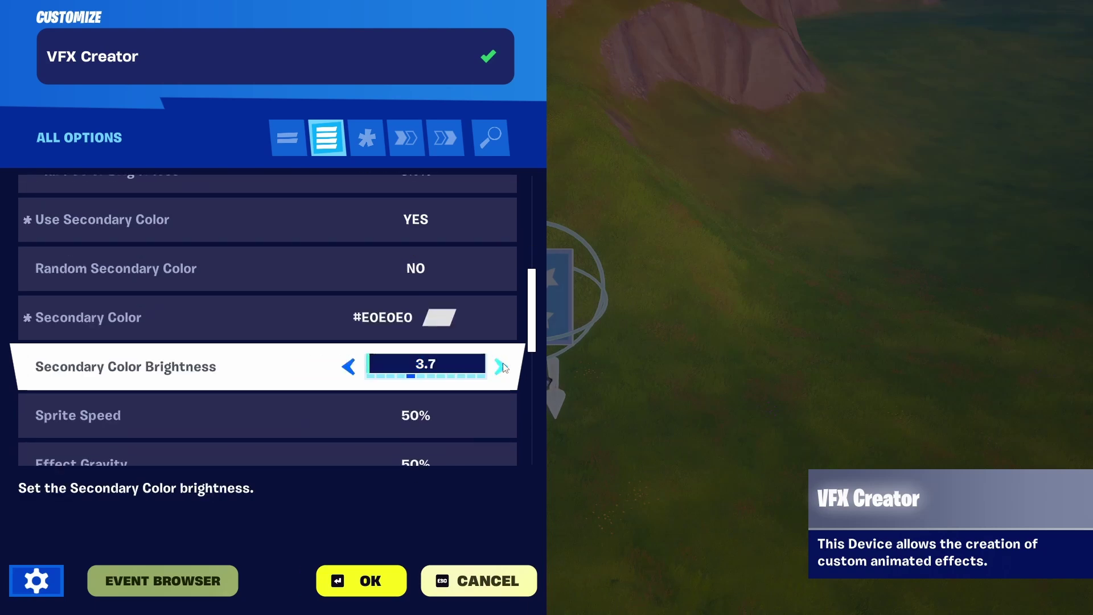
{"action": "scroll", "coordinate": [504, 368], "scroll_direction": "up", "scroll_amount": 2}
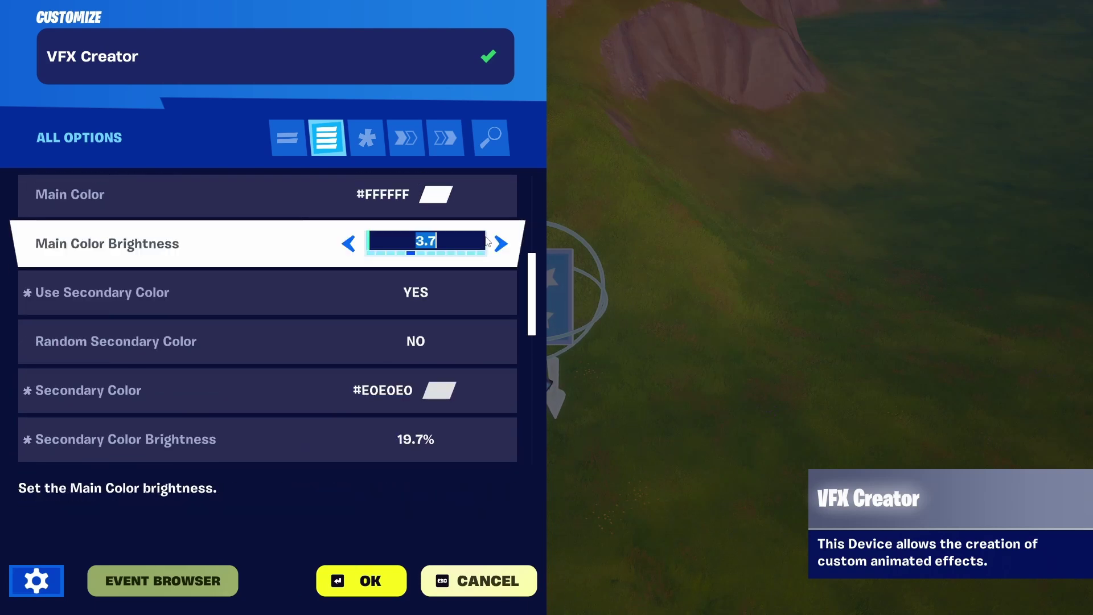
{"action": "left_click", "coordinate": [504, 250]}
{"action": "scroll", "coordinate": [490, 297], "scroll_direction": "down", "scroll_amount": 3}
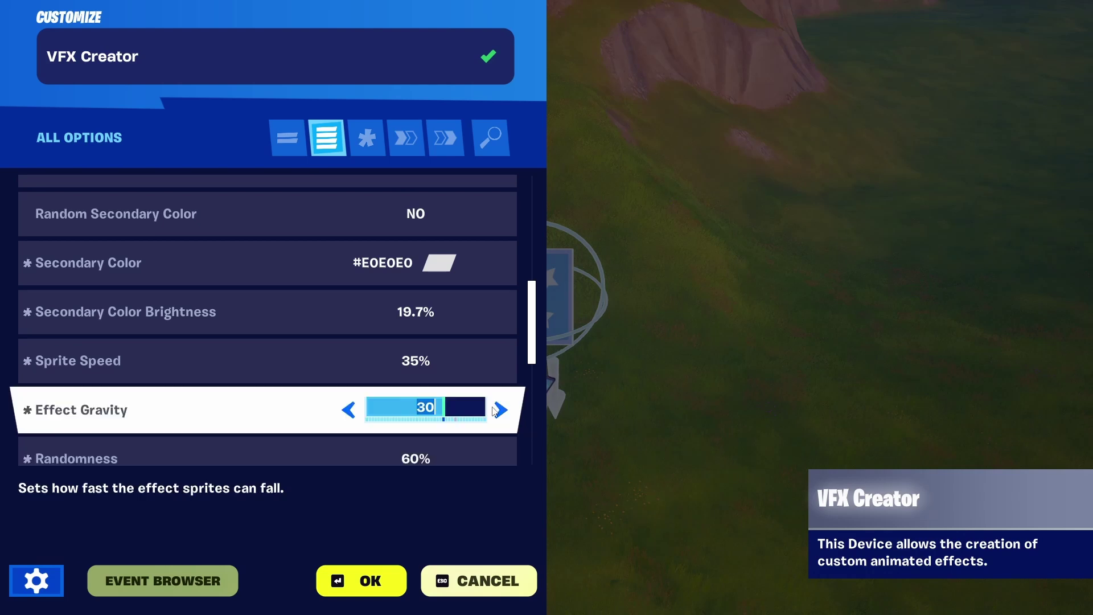
{"action": "scroll", "coordinate": [491, 407], "scroll_direction": "down", "scroll_amount": 2}
{"action": "left_click", "coordinate": [503, 369]}
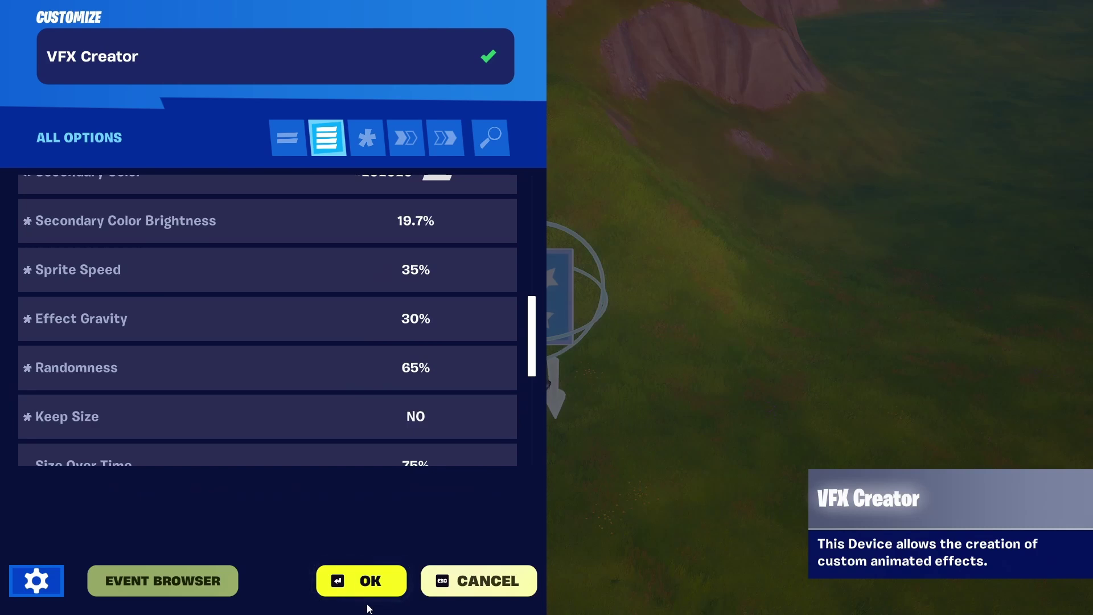
{"action": "left_click", "coordinate": [380, 586]}
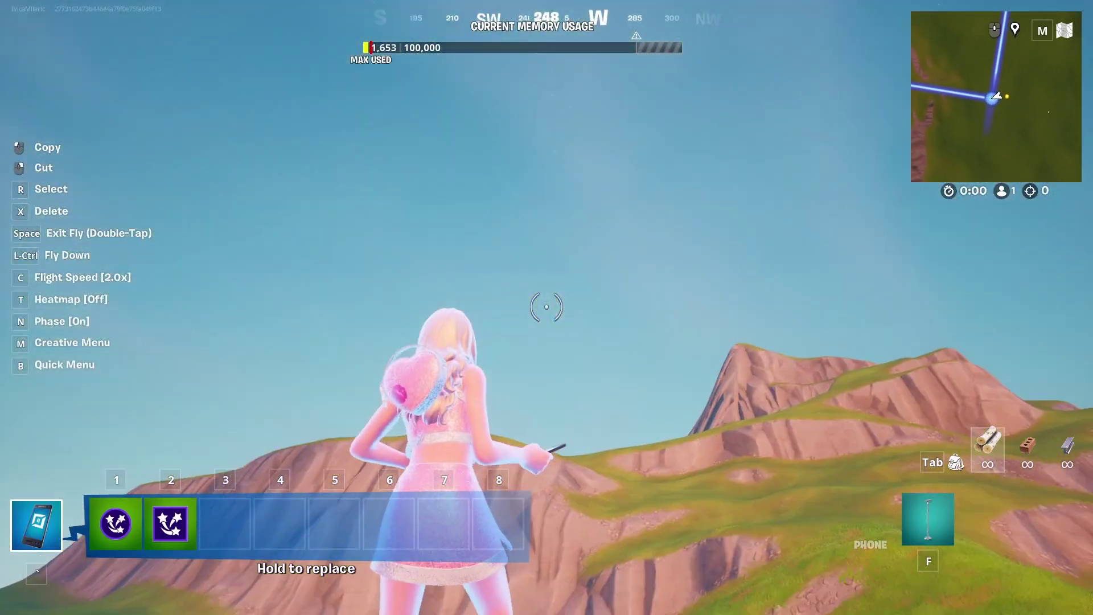
- Fly to the VFX Creator, pick it up, and delete the old device
{"action": "key", "text": "s"}
{"action": "key", "text": "w"}
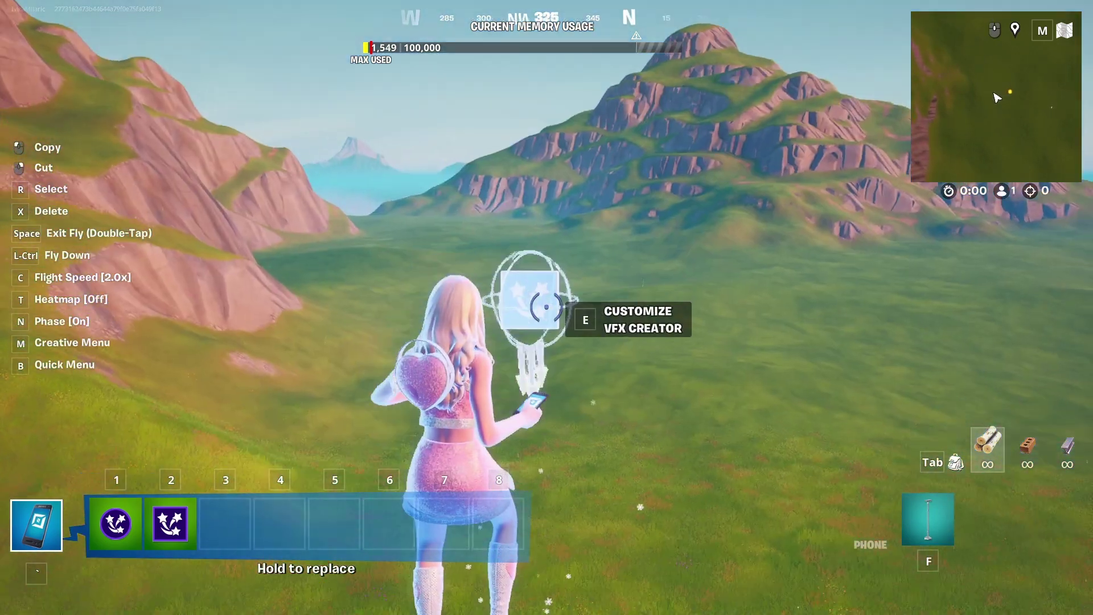
{"action": "left_click", "coordinate": [547, 307]}
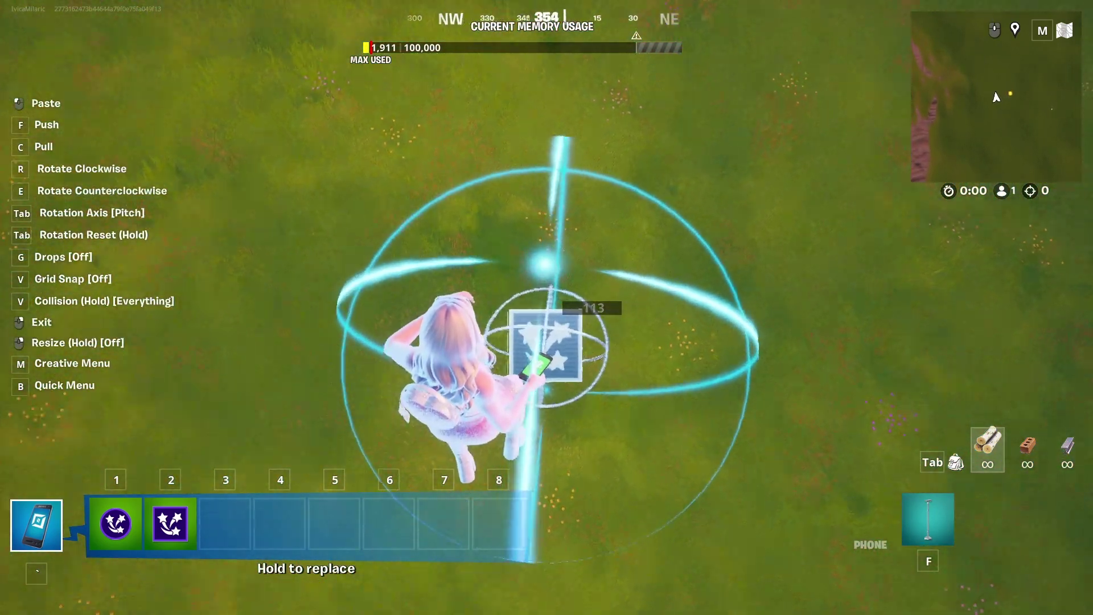
{"action": "key", "text": "d"}
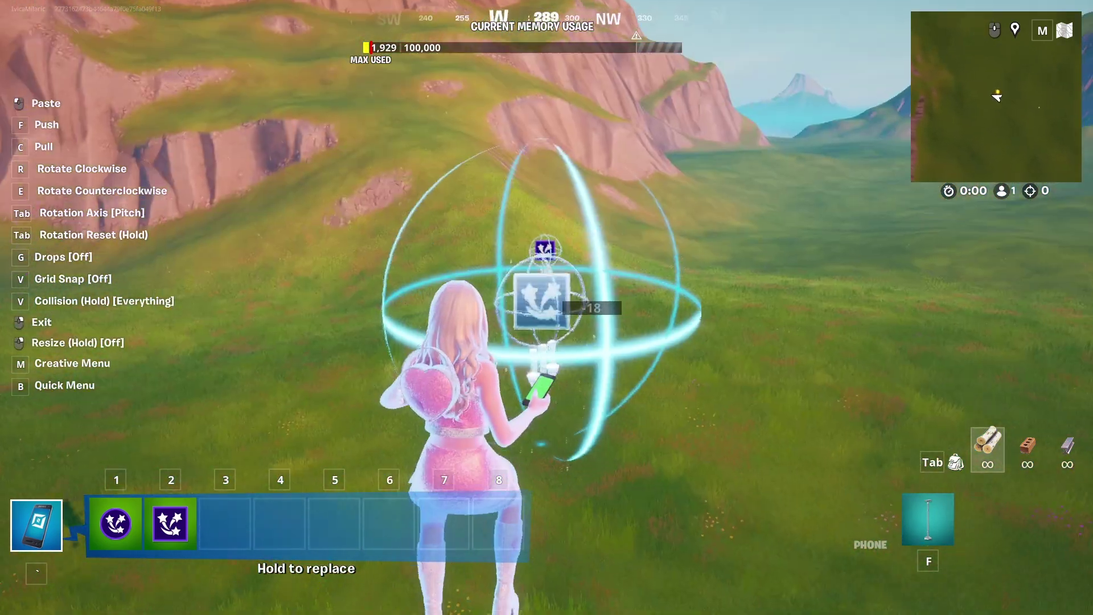
{"action": "right_click", "coordinate": [547, 308]}
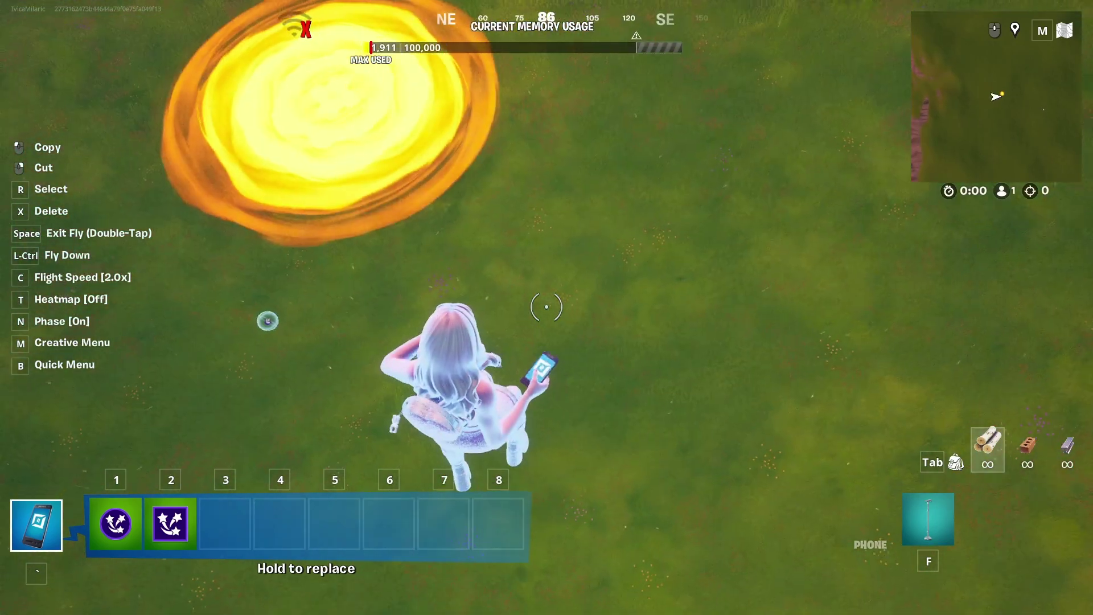
{"action": "key", "text": "w"}
{"action": "key", "text": "x"}
- Fly forward and place the VFX Creator copy over the grass
{"action": "key", "text": "a"}
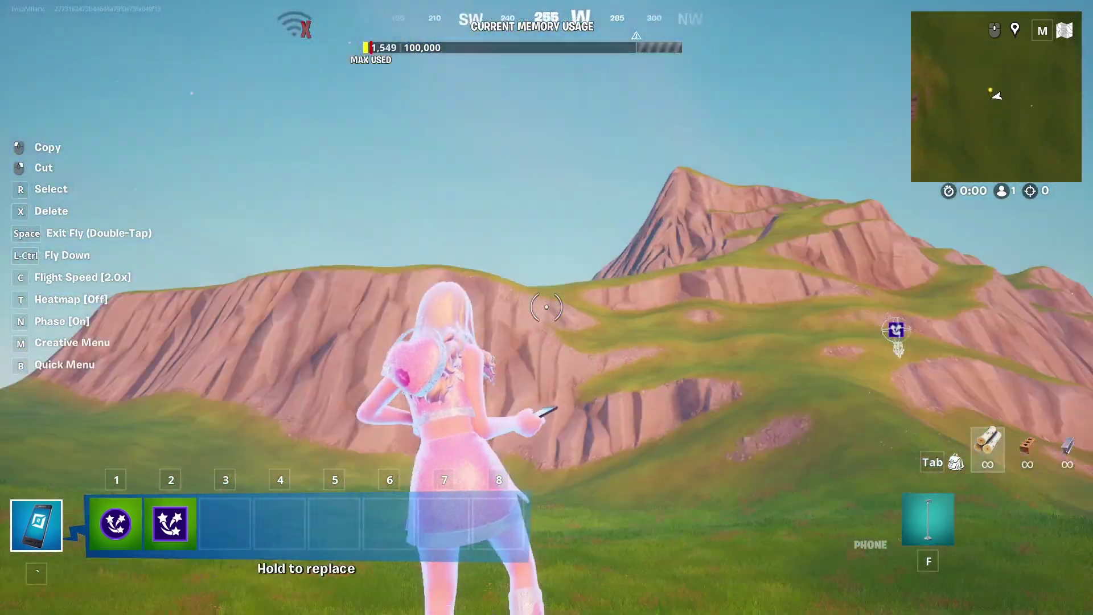
{"action": "key", "text": "w"}
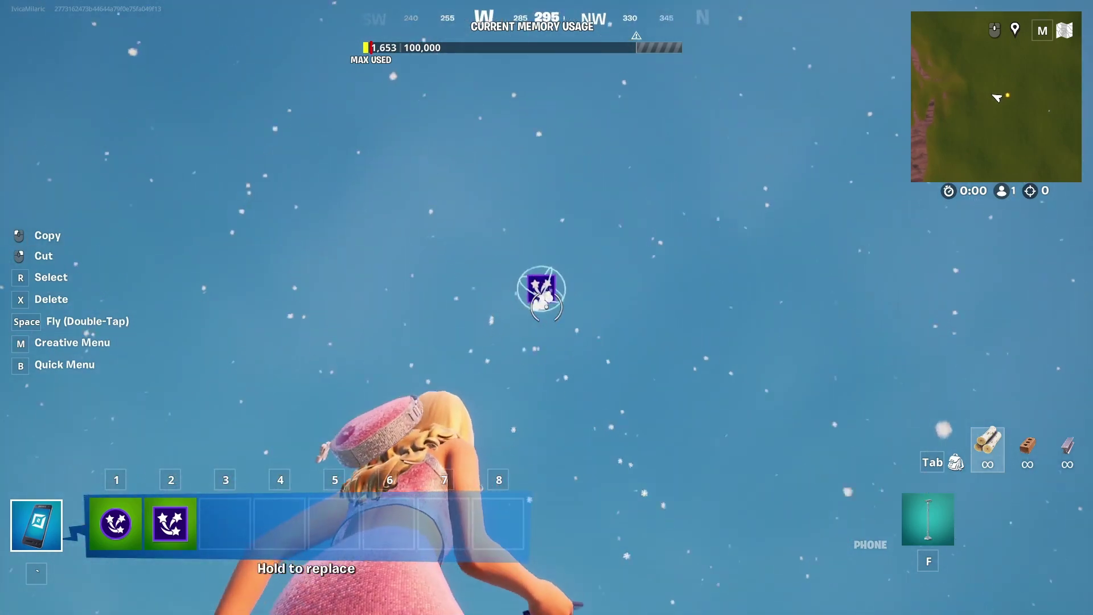
{"action": "key", "text": "space"}
{"action": "key", "text": "space"}
{"action": "left_click", "coordinate": [547, 308]}
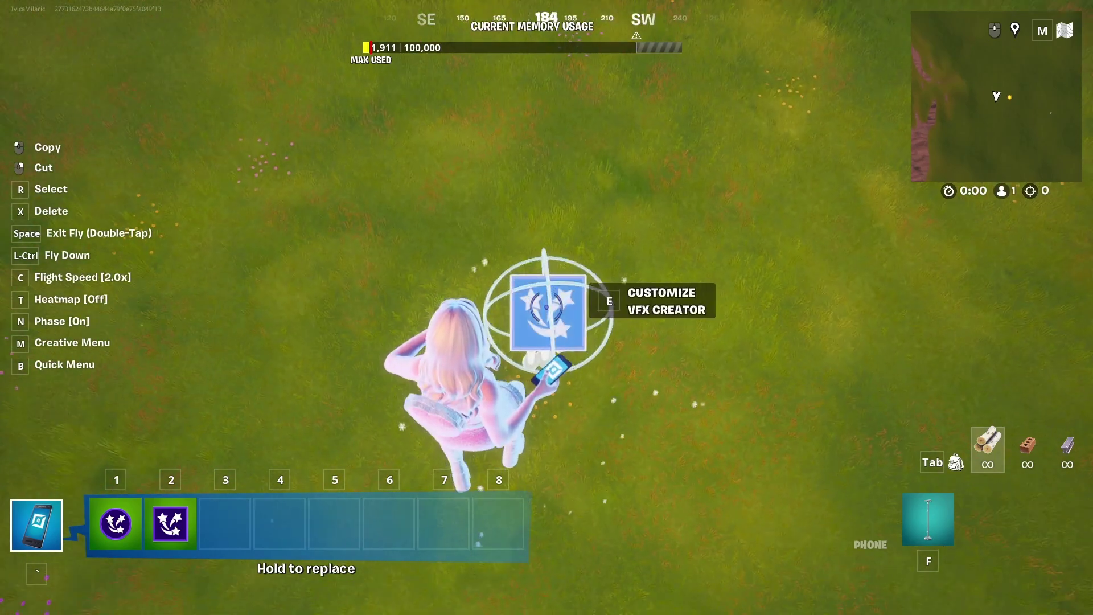
- In the VFX Creator settings, raise the Sphere zone's Spawn Zone Size to 1.75
{"action": "key", "text": "e"}
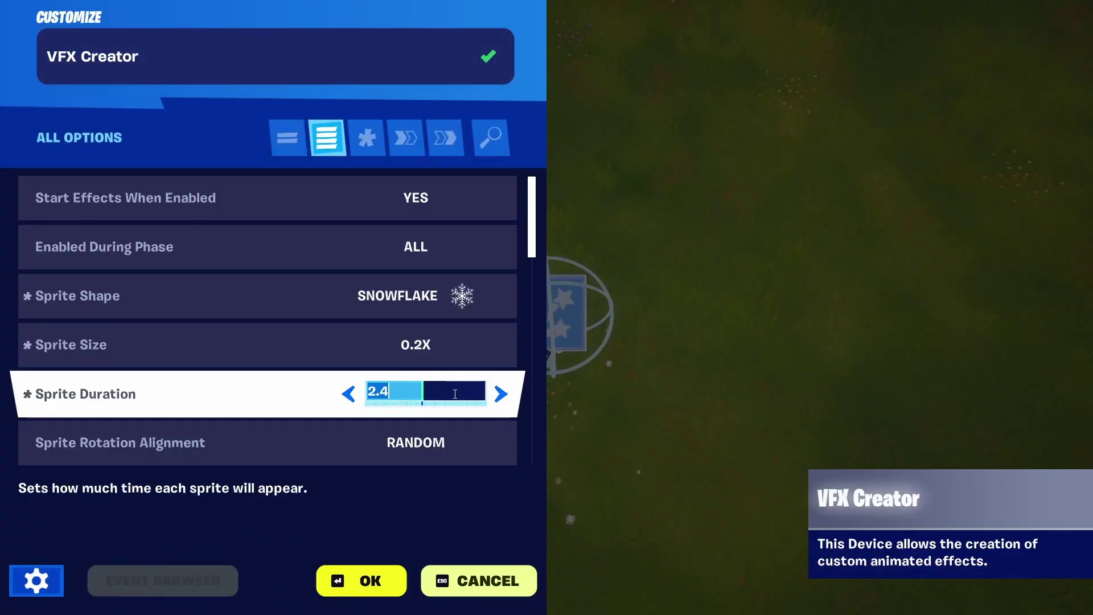
{"action": "scroll", "coordinate": [399, 370], "scroll_direction": "down", "scroll_amount": 4}
{"action": "left_click", "coordinate": [427, 387]}
{"action": "scroll", "coordinate": [502, 422], "scroll_direction": "down", "scroll_amount": 10}
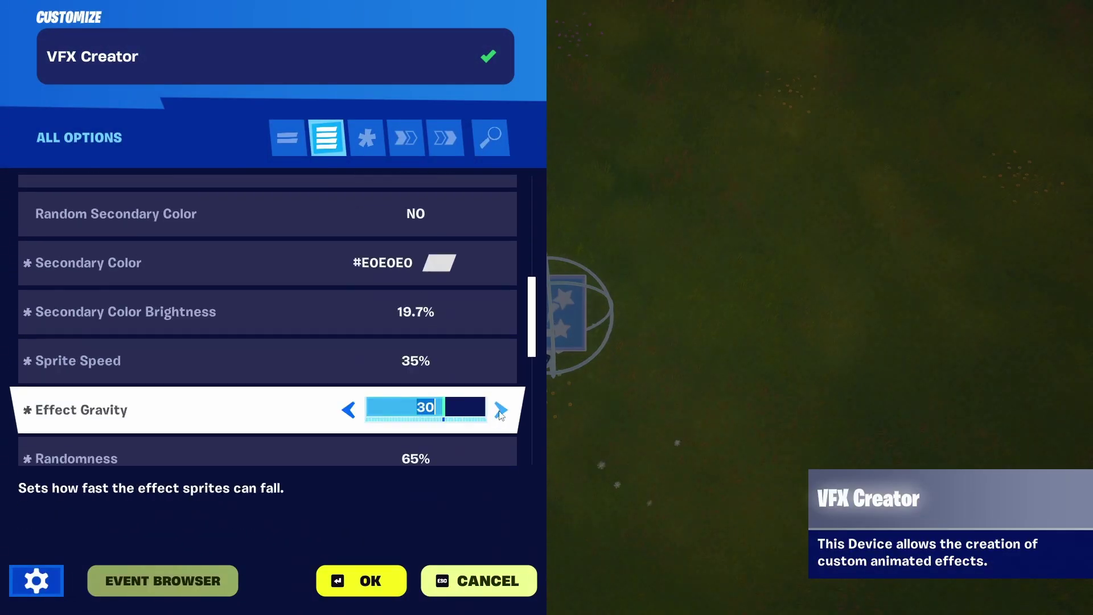
{"action": "scroll", "coordinate": [500, 406], "scroll_direction": "up", "scroll_amount": 1}
{"action": "scroll", "coordinate": [481, 392], "scroll_direction": "down", "scroll_amount": 11}
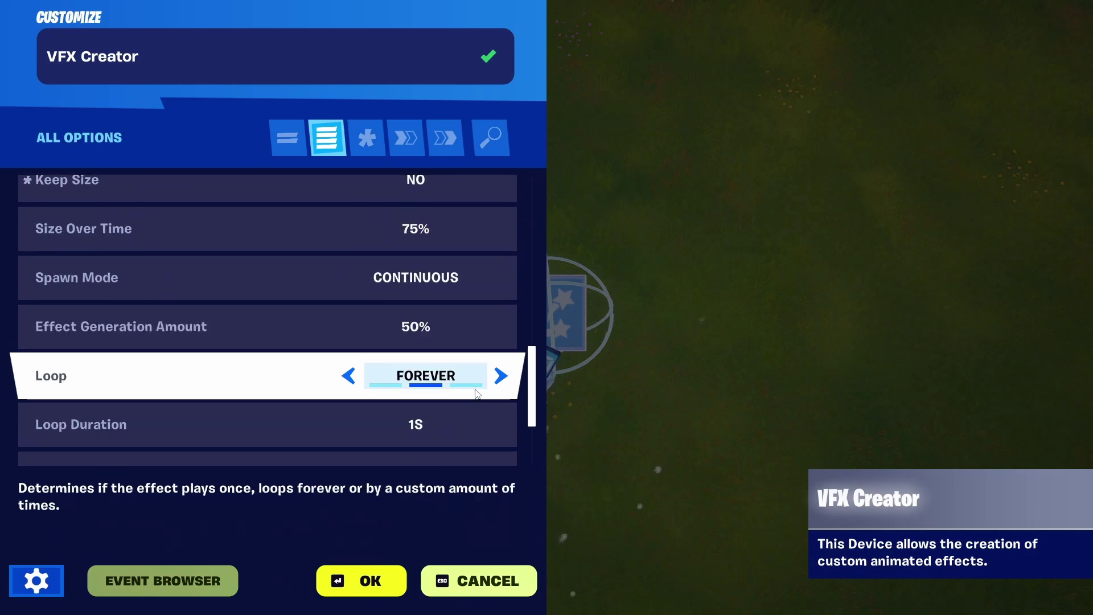
{"action": "scroll", "coordinate": [422, 282], "scroll_direction": "up", "scroll_amount": 3}
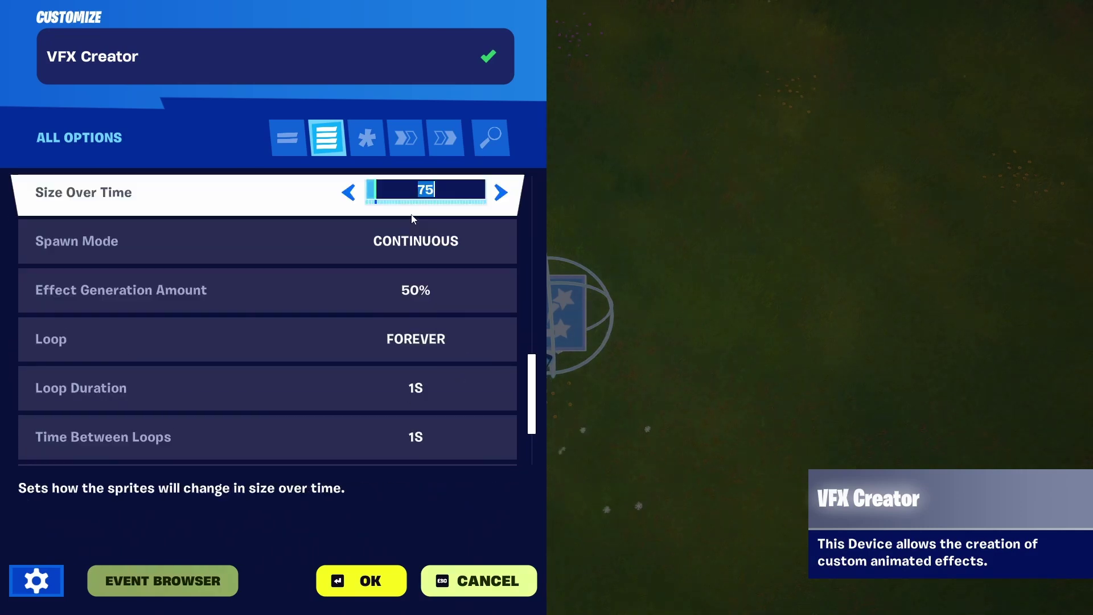
{"action": "scroll", "coordinate": [427, 273], "scroll_direction": "down", "scroll_amount": 3}
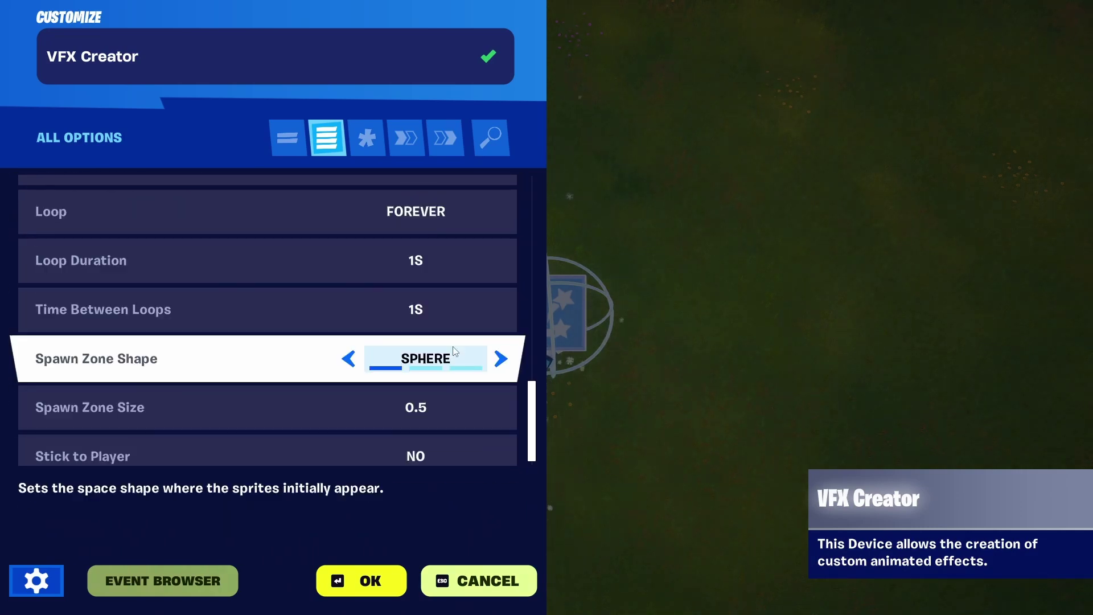
{"action": "left_click", "coordinate": [484, 421]}
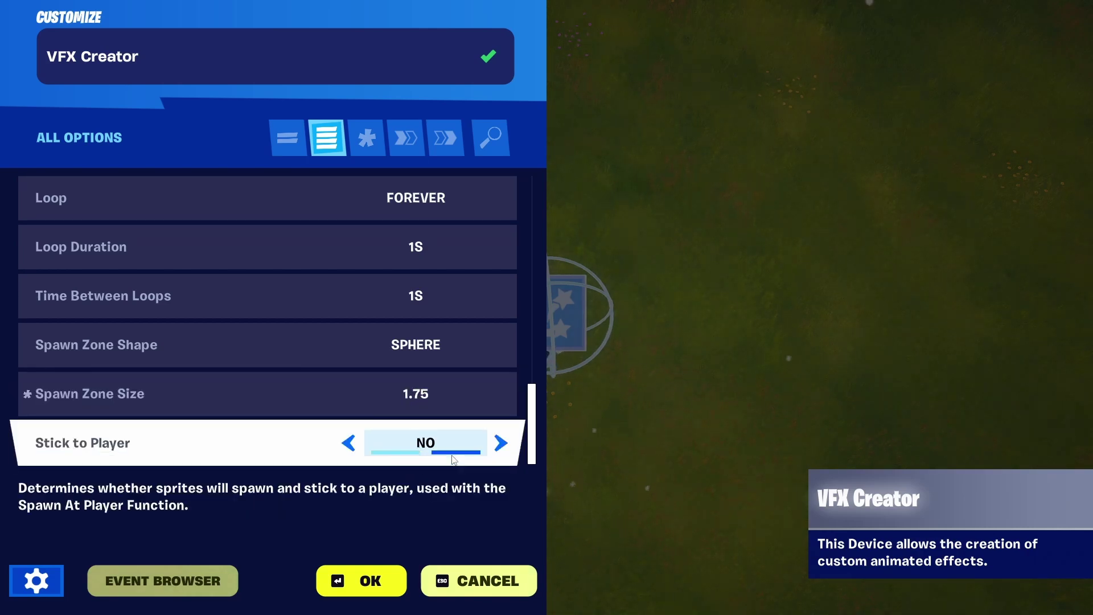
- Apply the 1.75 spawn zone setting and drop from flight onto the grass
{"action": "left_click", "coordinate": [363, 581]}
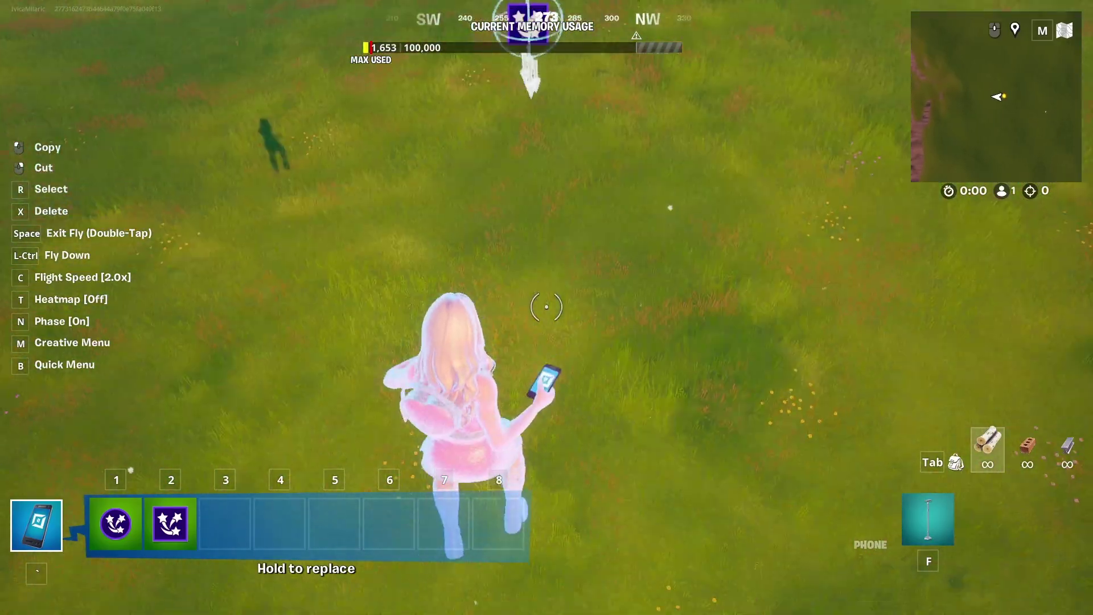
{"action": "key", "text": "space"}
{"action": "key", "text": "space"}
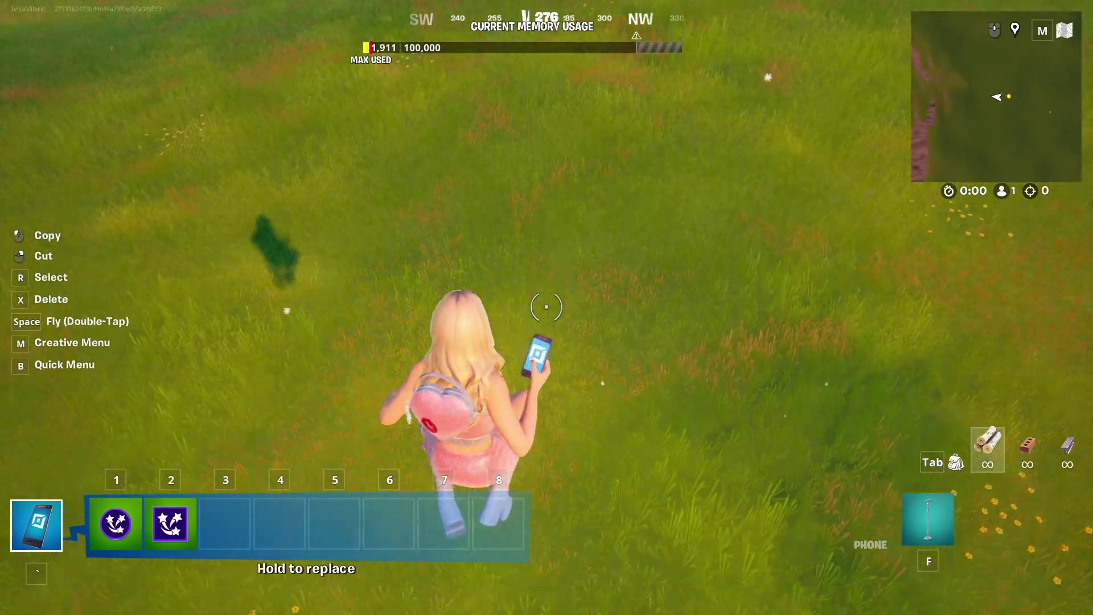